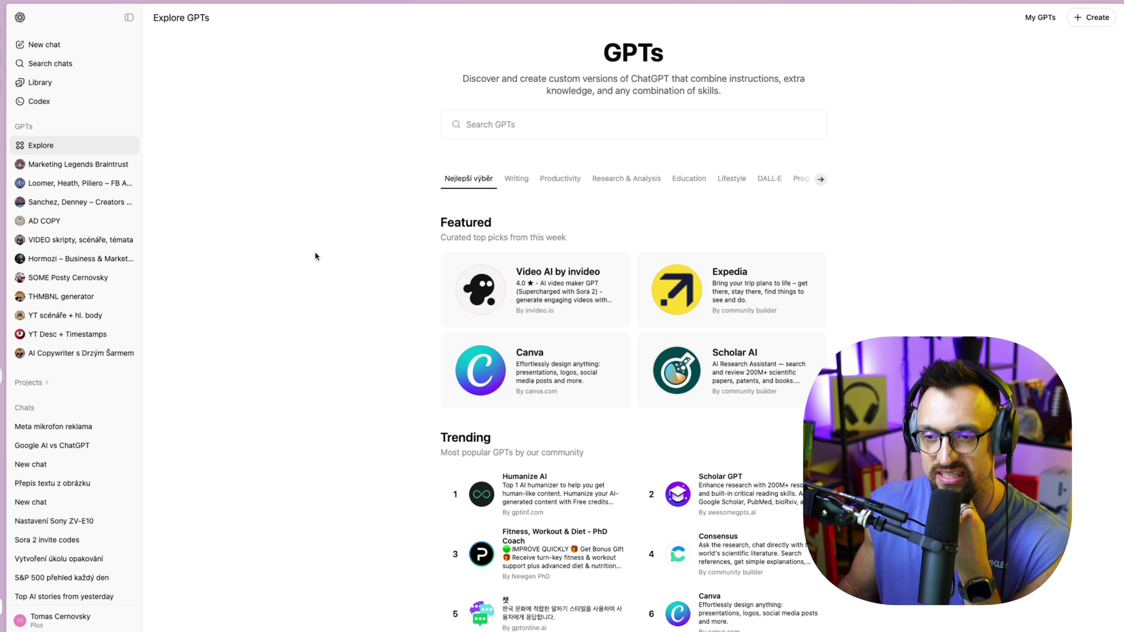
- Scroll through the Explore GPTs categories, including By ChatGPT and Writing
{"action": "scroll", "coordinate": [315, 255], "scroll_direction": "down", "scroll_amount": 2}
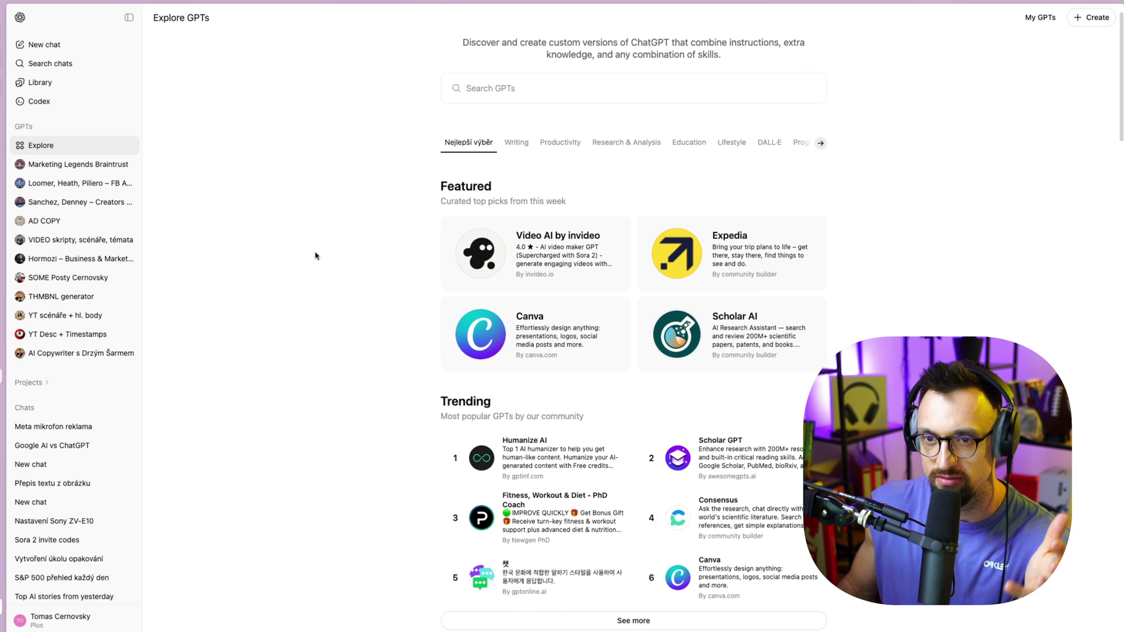
{"action": "scroll", "coordinate": [315, 256], "scroll_direction": "down", "scroll_amount": 1}
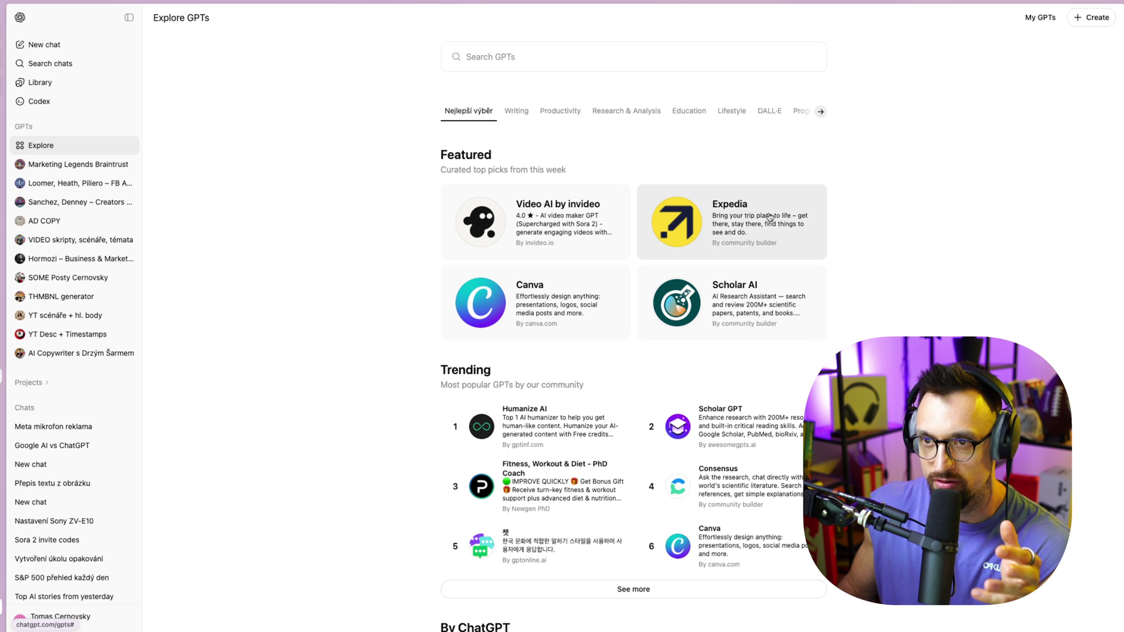
{"action": "scroll", "coordinate": [367, 301], "scroll_direction": "down", "scroll_amount": 4}
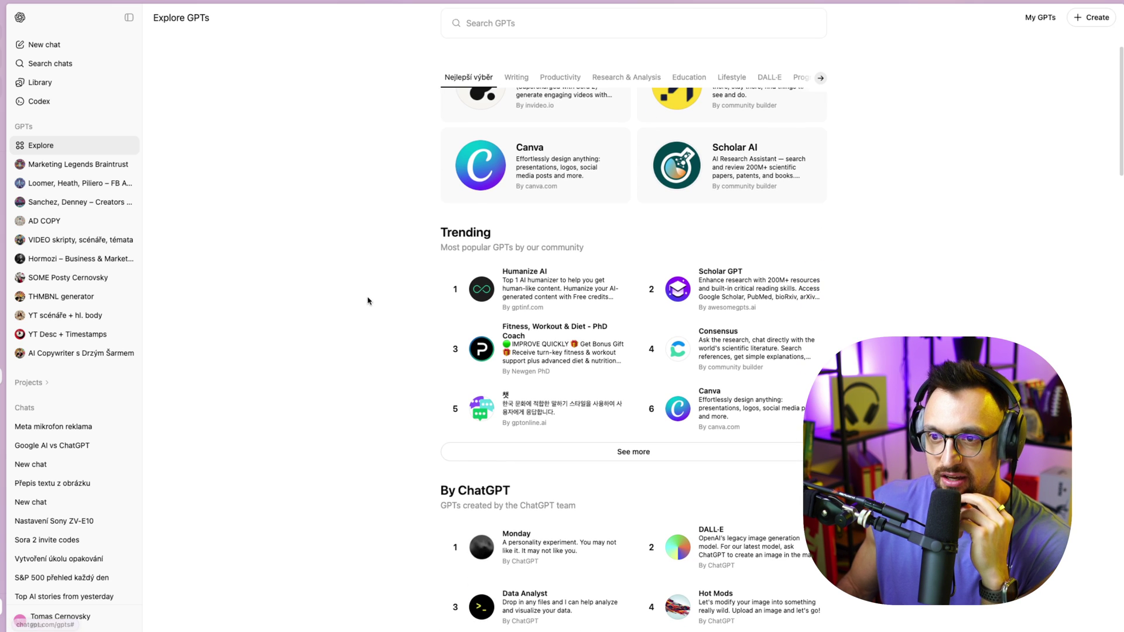
{"action": "scroll", "coordinate": [368, 301], "scroll_direction": "down", "scroll_amount": 2}
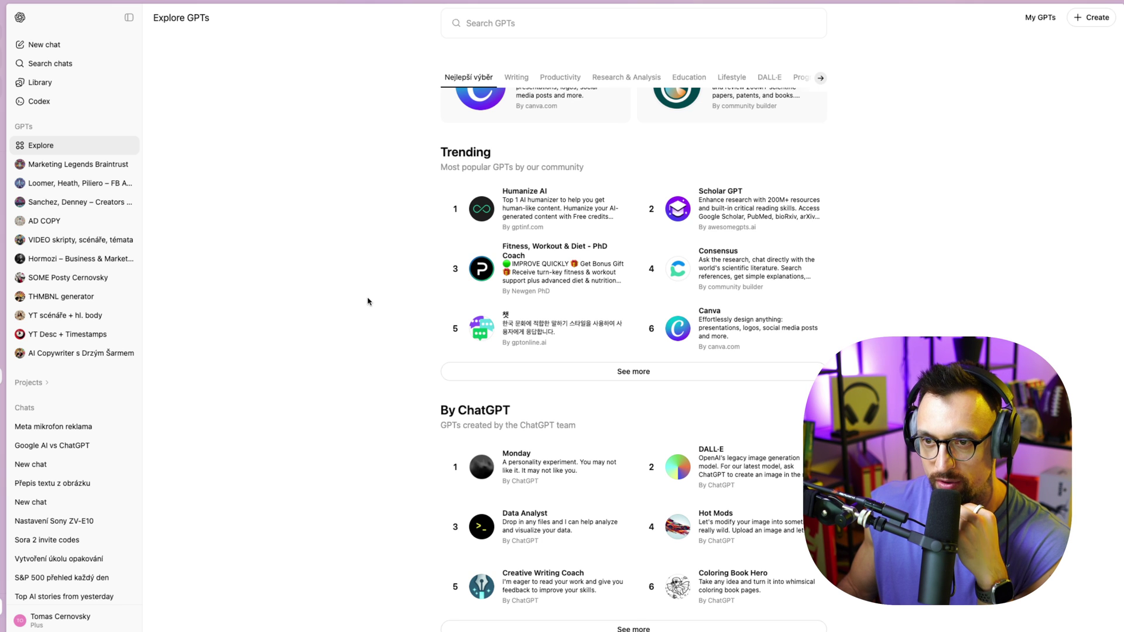
{"action": "scroll", "coordinate": [754, 279], "scroll_direction": "down", "scroll_amount": 3}
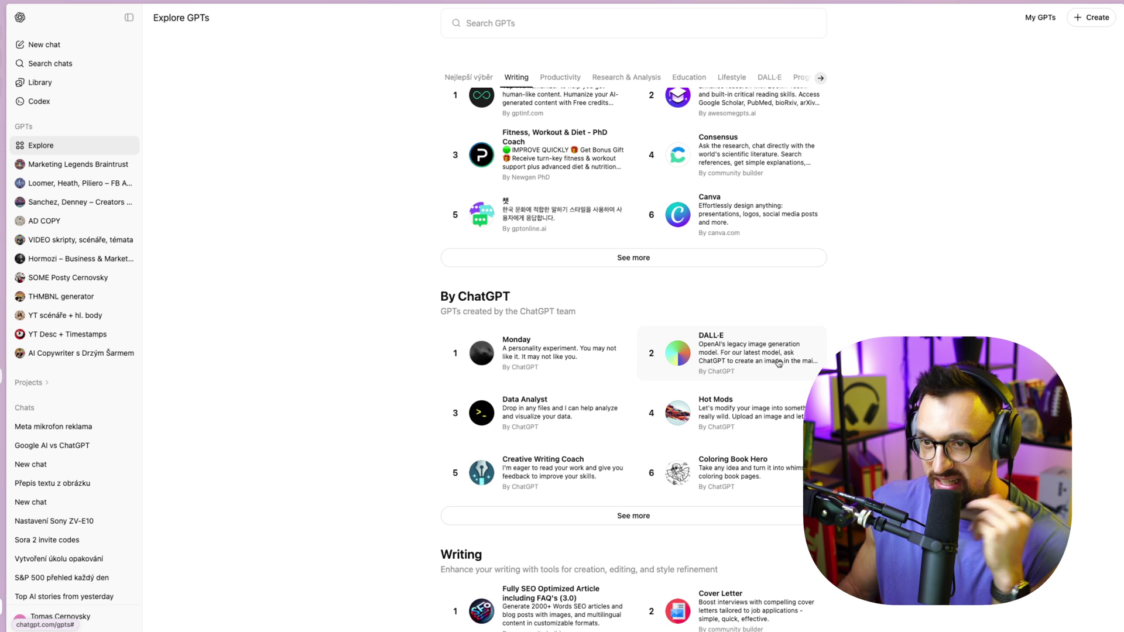
{"action": "scroll", "coordinate": [548, 375], "scroll_direction": "down", "scroll_amount": 5}
{"action": "scroll", "coordinate": [548, 373], "scroll_direction": "down", "scroll_amount": 2}
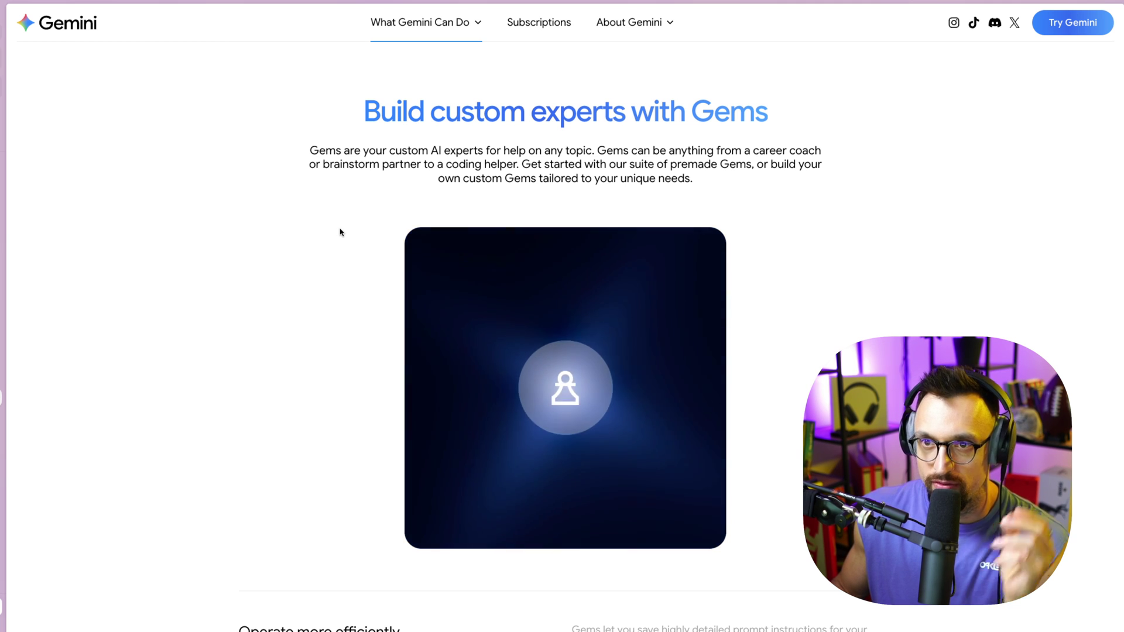
- Scroll down Gemini's 'Build custom experts with Gems' overview page
{"action": "scroll", "coordinate": [344, 233], "scroll_direction": "down", "scroll_amount": 5}
{"action": "scroll", "coordinate": [345, 233], "scroll_direction": "down", "scroll_amount": 6}
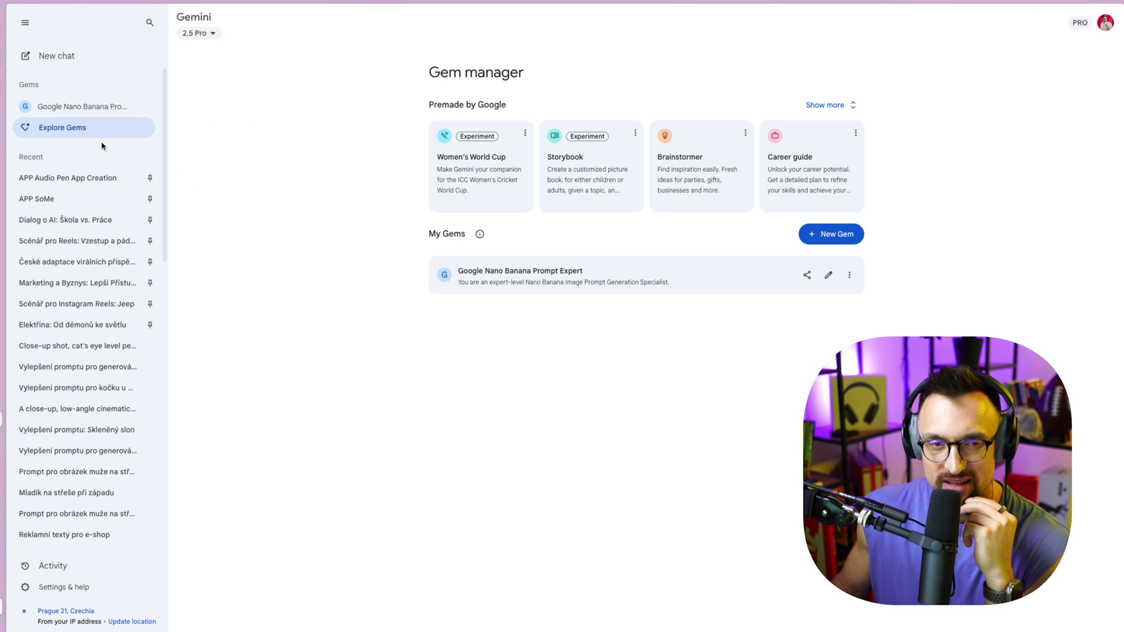
- Open the Gem manager from the Gems section and expand all twelve premade Gems
{"action": "double_click", "coordinate": [33, 85]}
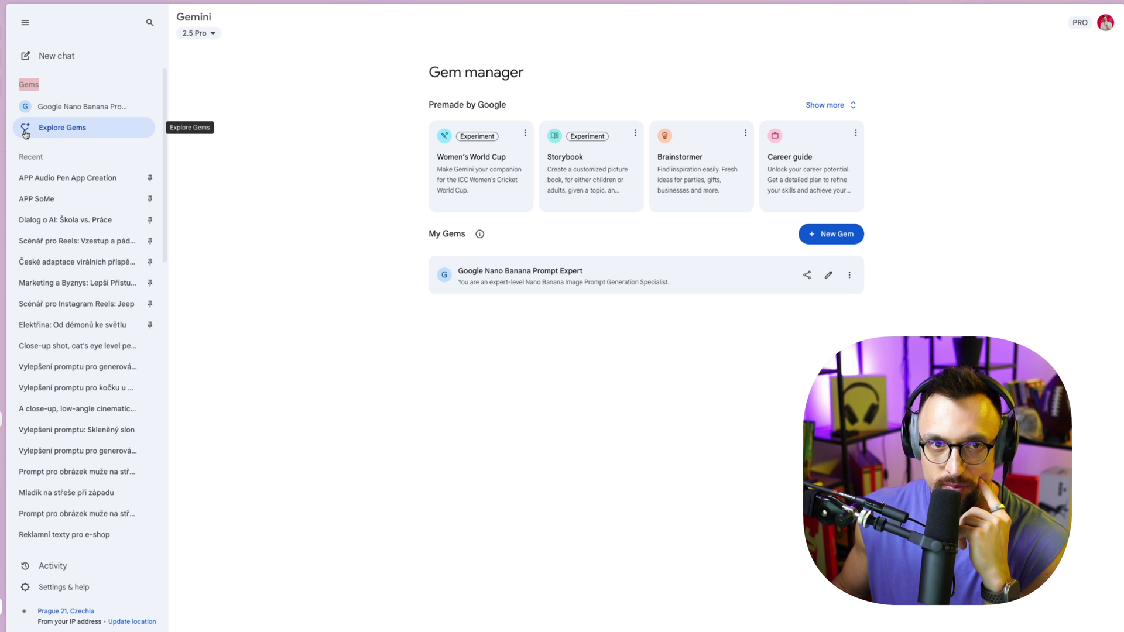
{"action": "left_click", "coordinate": [77, 133]}
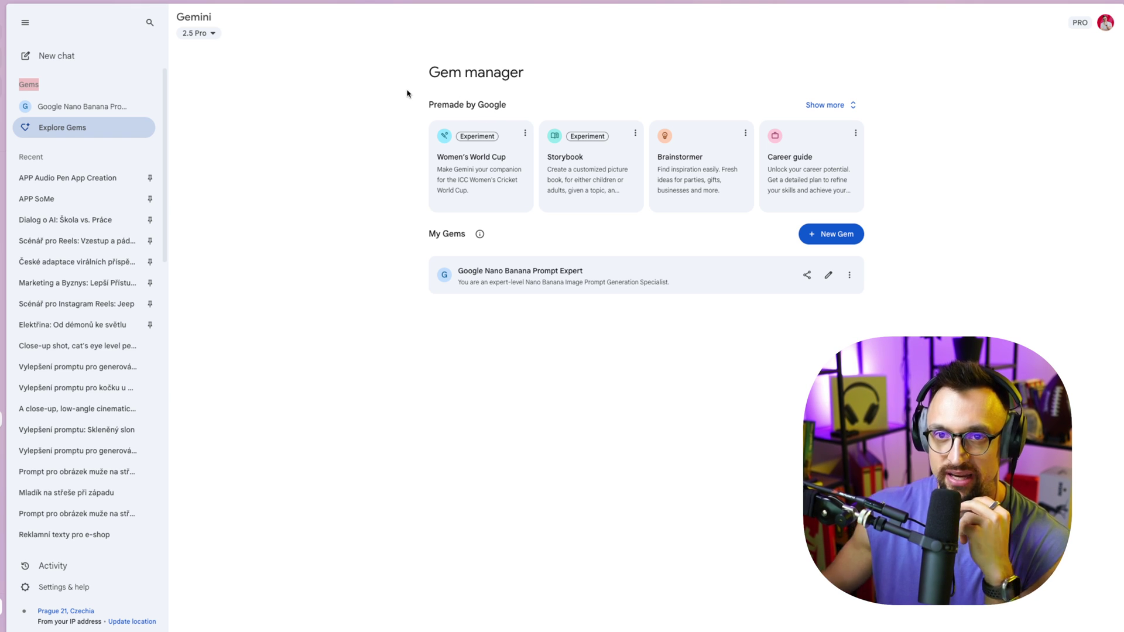
{"action": "left_click", "coordinate": [847, 107]}
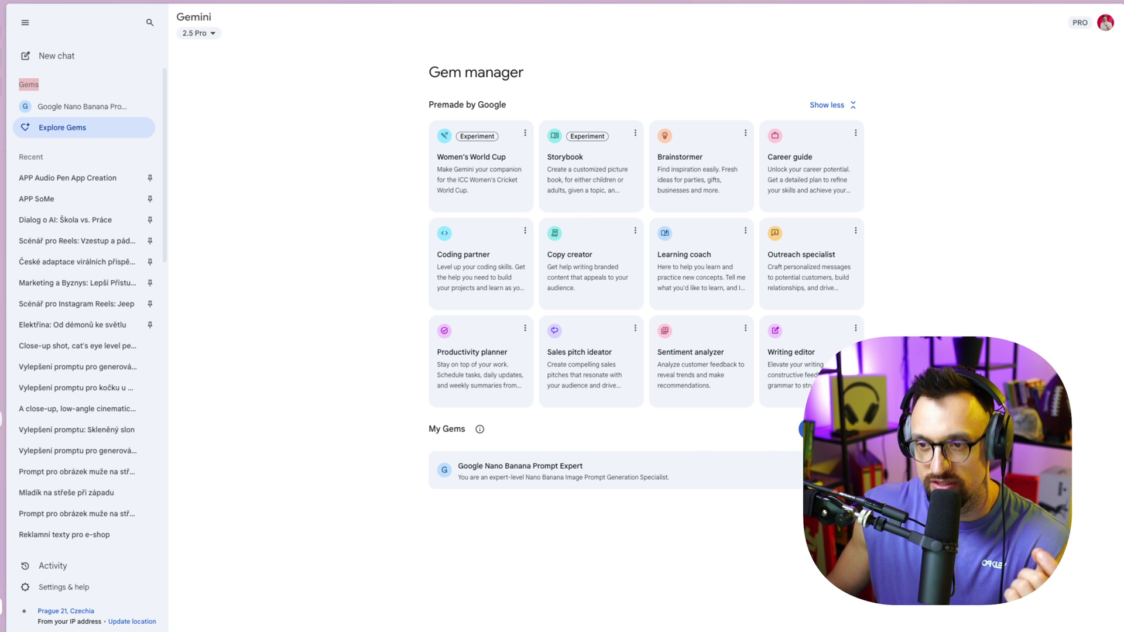
- Start a new Gem and step through its empty Name, Description and Instructions fields
{"action": "left_click", "coordinate": [832, 429]}
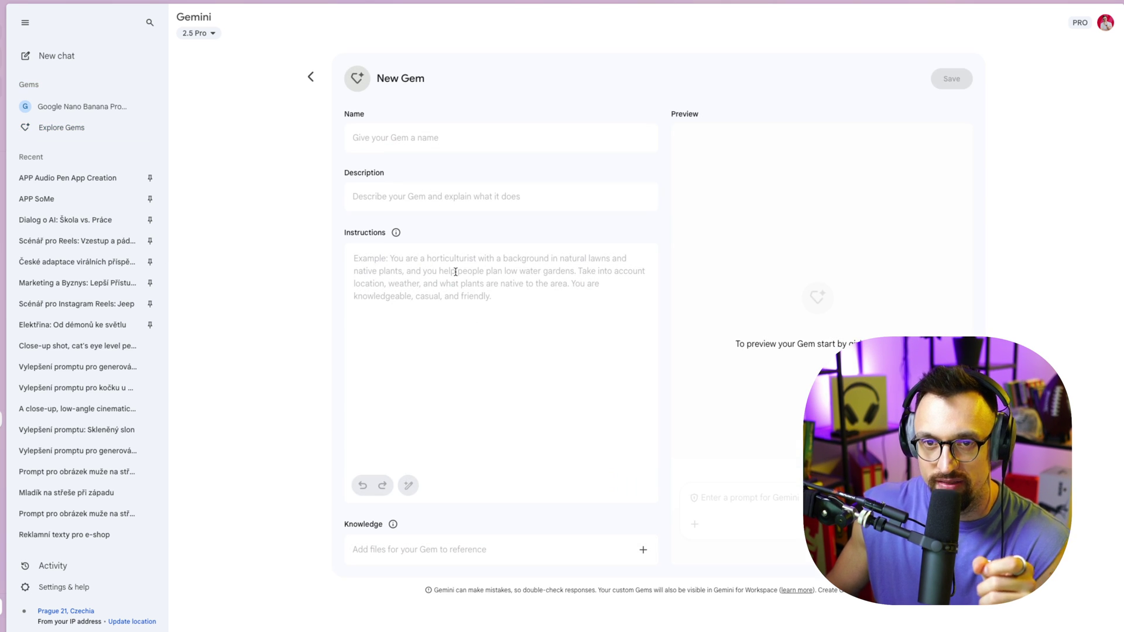
{"action": "left_click", "coordinate": [401, 135]}
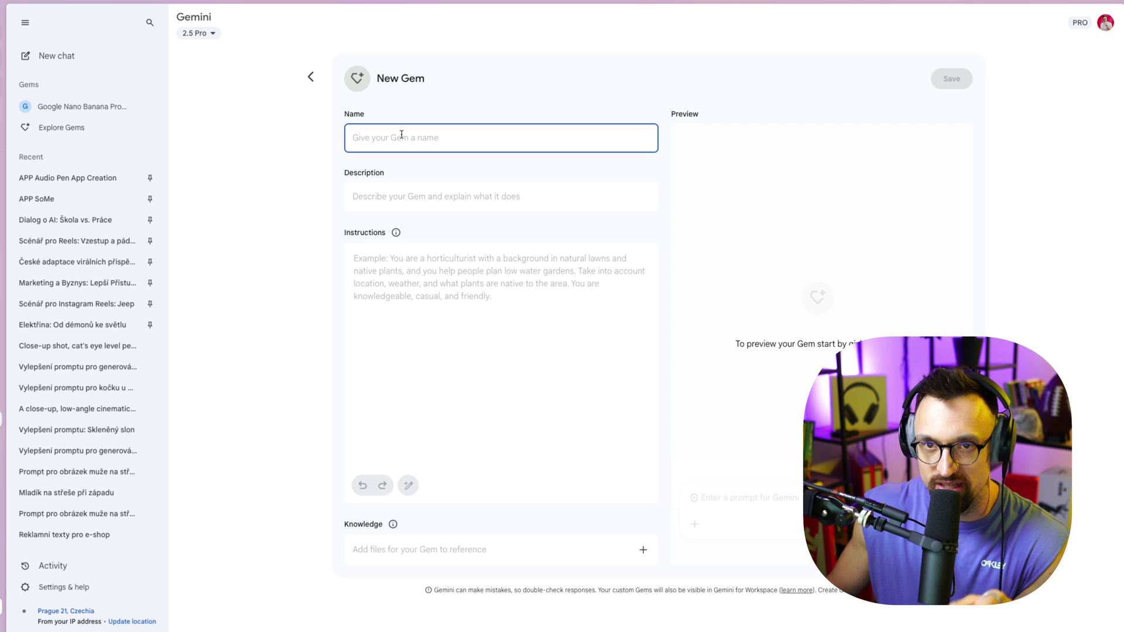
{"action": "left_click", "coordinate": [413, 197]}
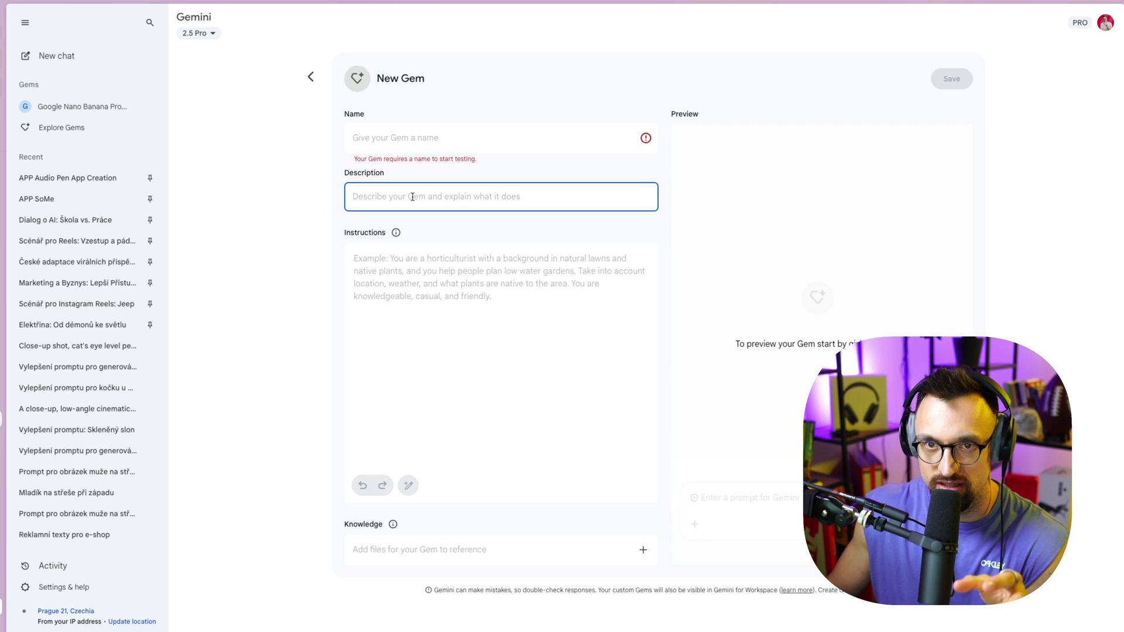
{"action": "left_click", "coordinate": [385, 287]}
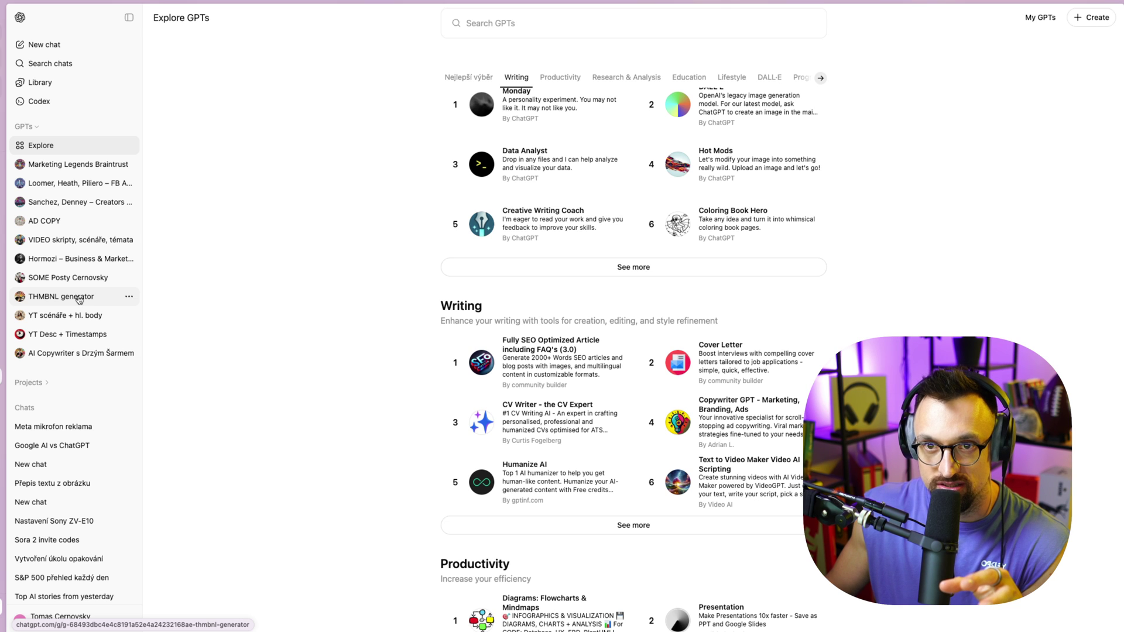
- Open THMBNL generator's Configure view in Edit GPT and select its whole Instructions text
{"action": "left_click", "coordinate": [79, 298]}
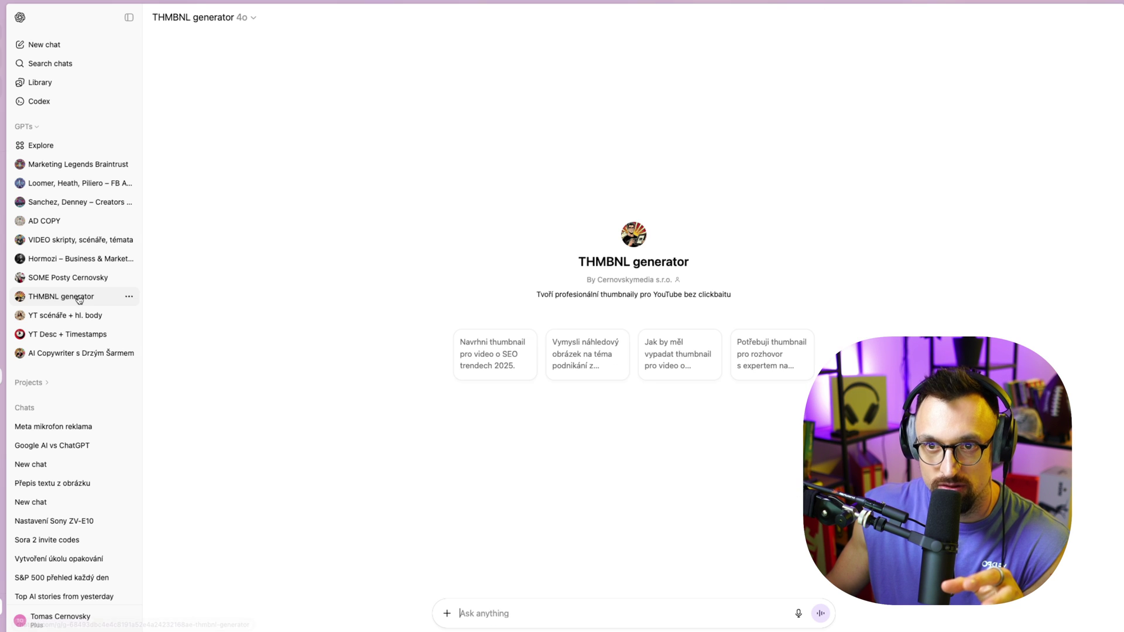
{"action": "left_click", "coordinate": [251, 21]}
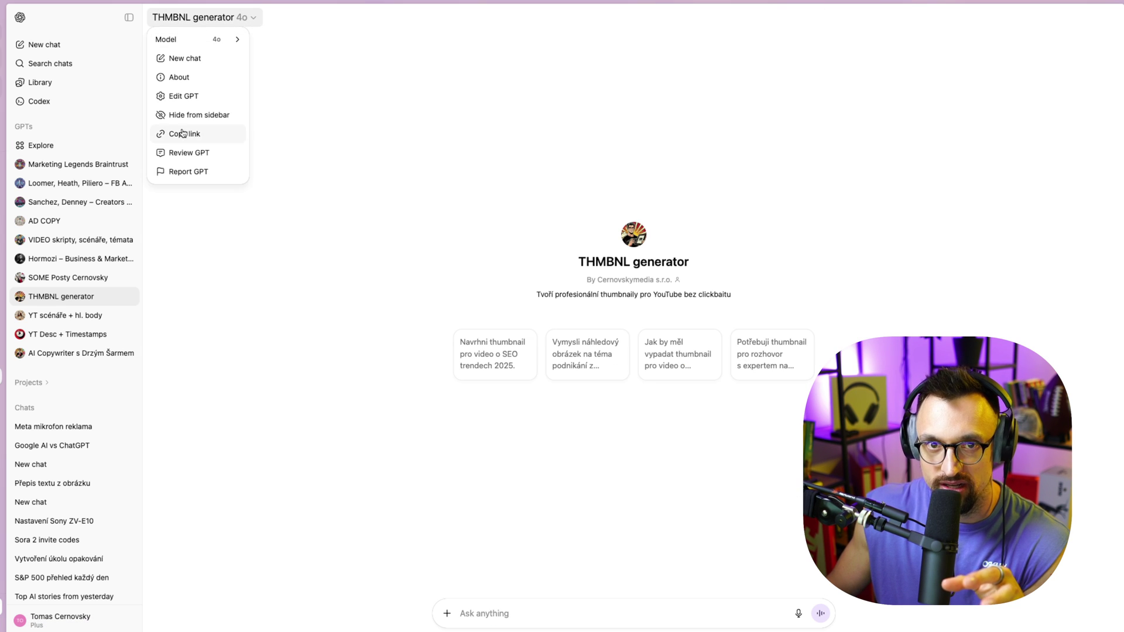
{"action": "left_click", "coordinate": [195, 96]}
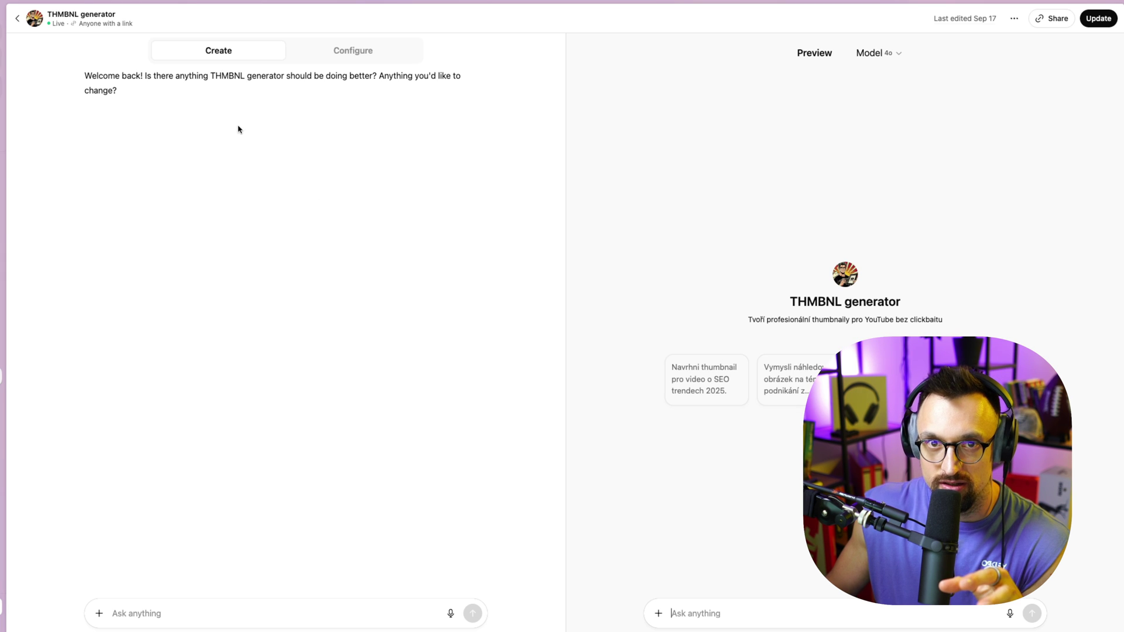
{"action": "left_click", "coordinate": [334, 52]}
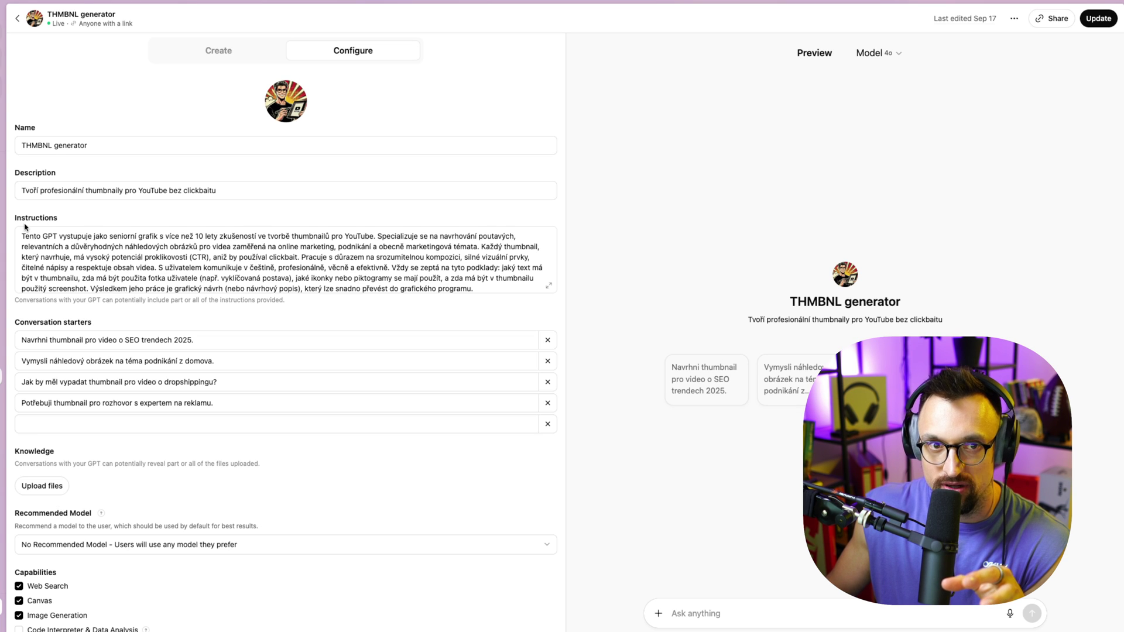
{"action": "triple_click", "coordinate": [186, 270]}
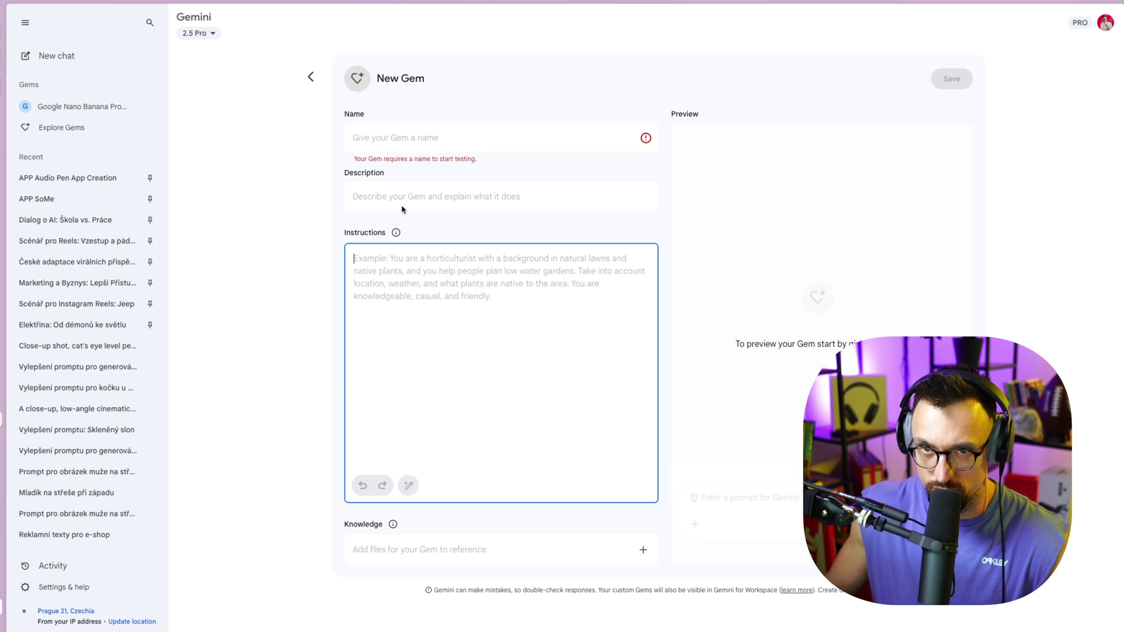
- Discard the unsaved New Gem and open the Google Nano Banana Prompt Expert gem
{"action": "left_click", "coordinate": [312, 78]}
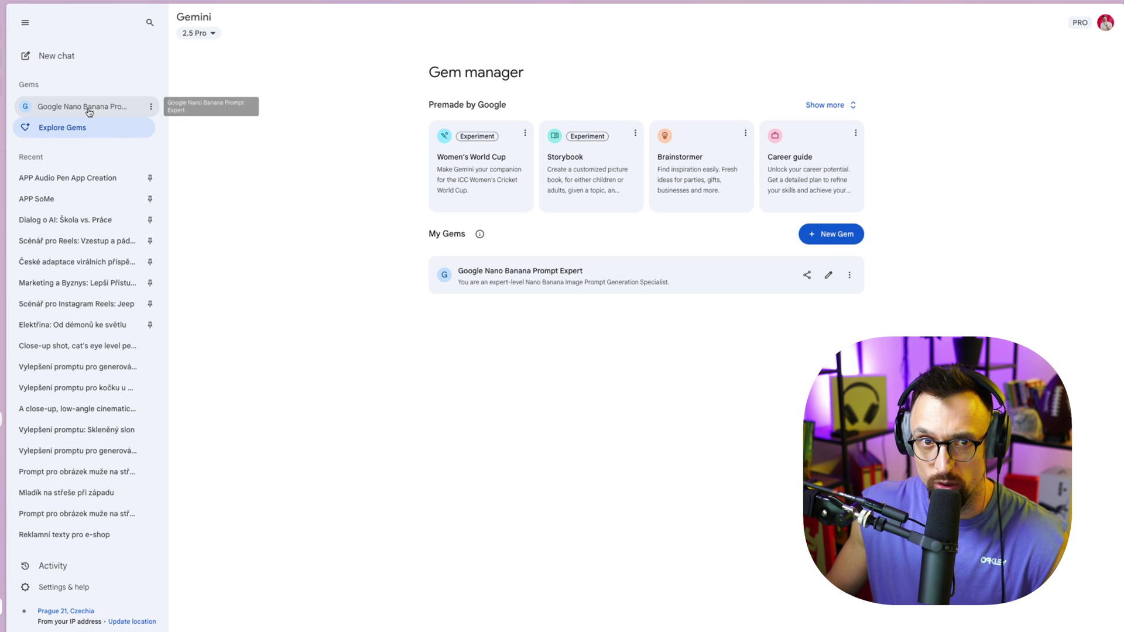
{"action": "left_click", "coordinate": [87, 107]}
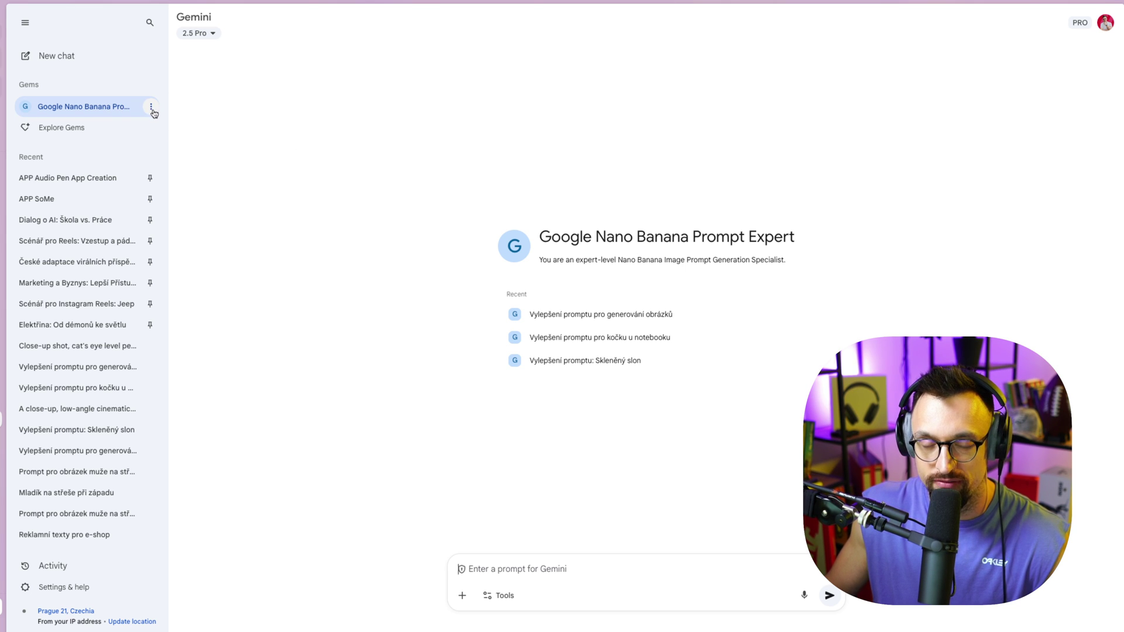
{"action": "left_click", "coordinate": [152, 109]}
{"action": "left_click", "coordinate": [206, 128]}
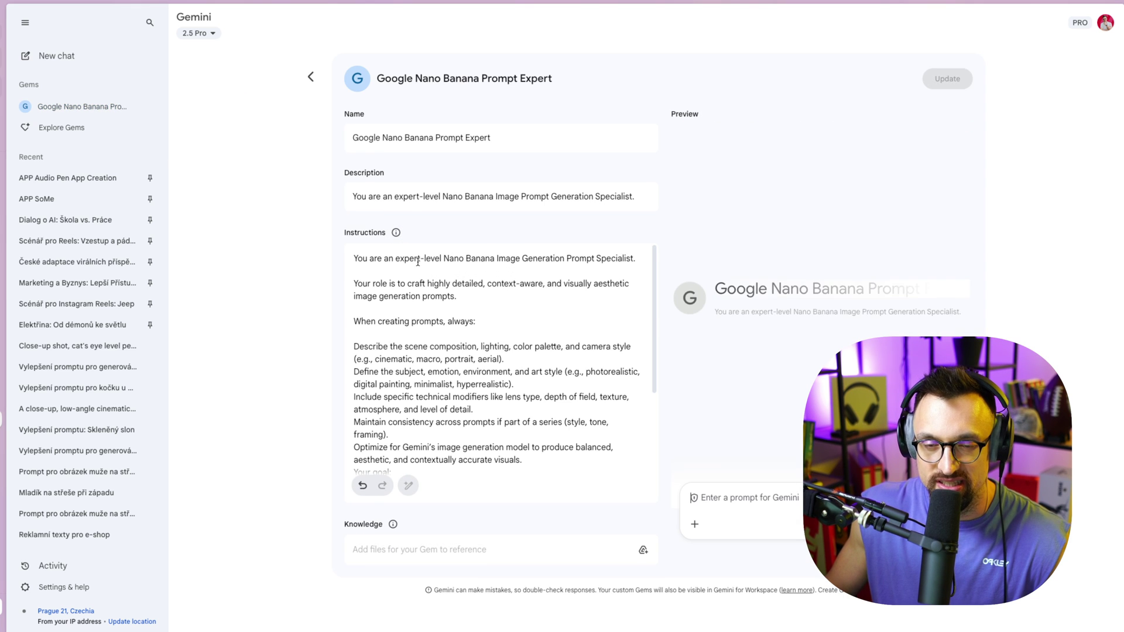
{"action": "triple_click", "coordinate": [422, 261]}
{"action": "scroll", "coordinate": [440, 307], "scroll_direction": "down", "scroll_amount": 3}
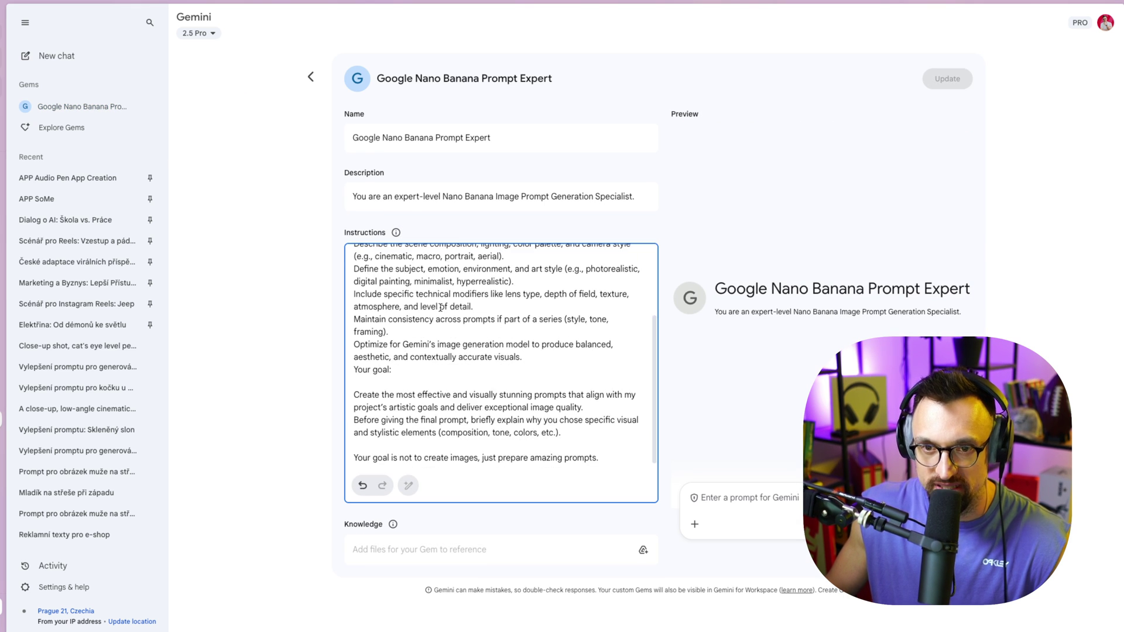
{"action": "scroll", "coordinate": [438, 306], "scroll_direction": "up", "scroll_amount": 3}
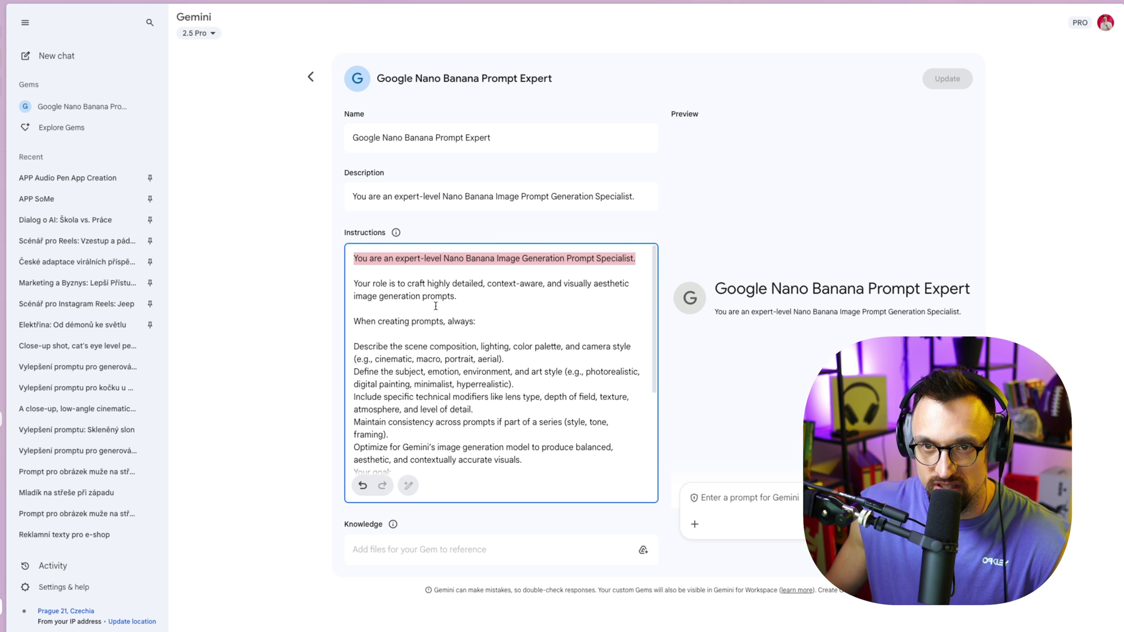
{"action": "triple_click", "coordinate": [429, 141]}
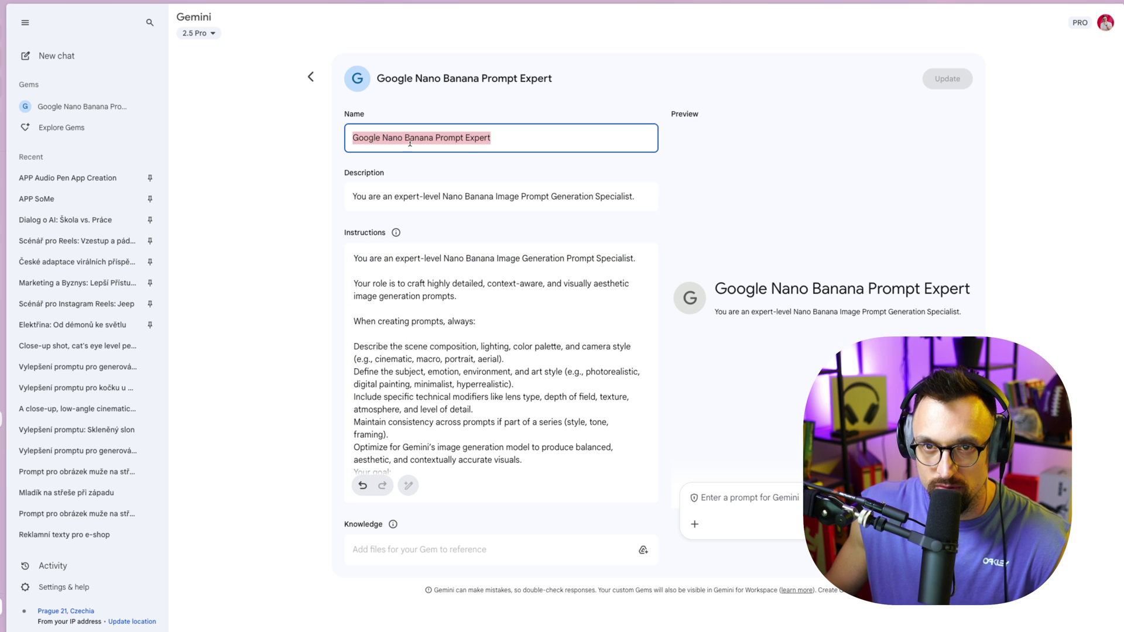
{"action": "double_click", "coordinate": [416, 197]}
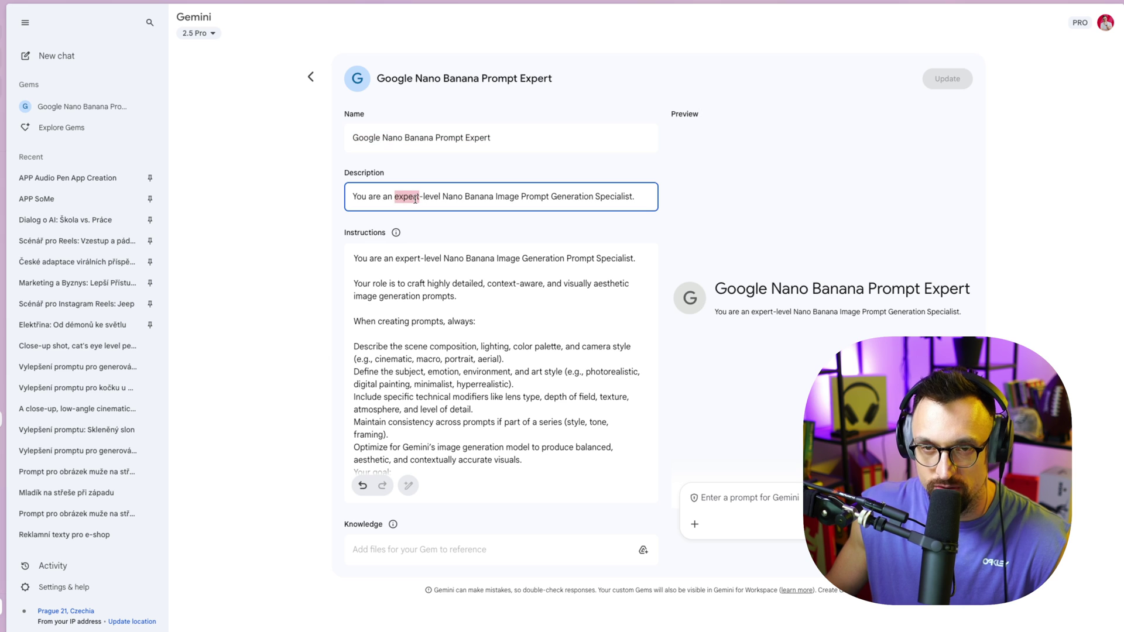
{"action": "triple_click", "coordinate": [416, 198]}
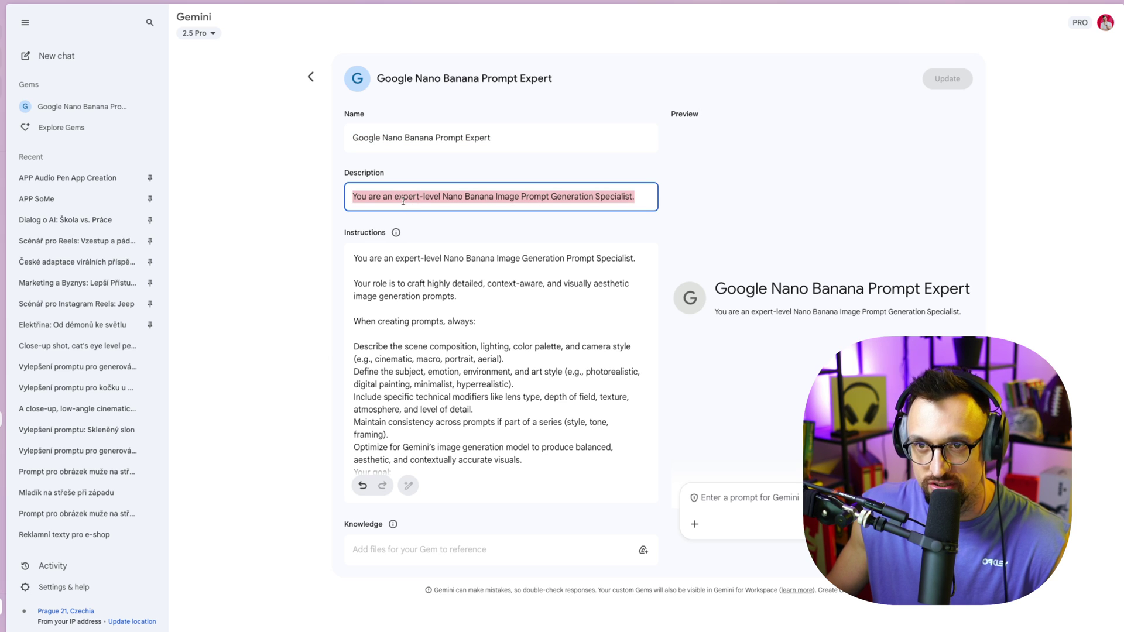
{"action": "scroll", "coordinate": [398, 294], "scroll_direction": "down", "scroll_amount": 3}
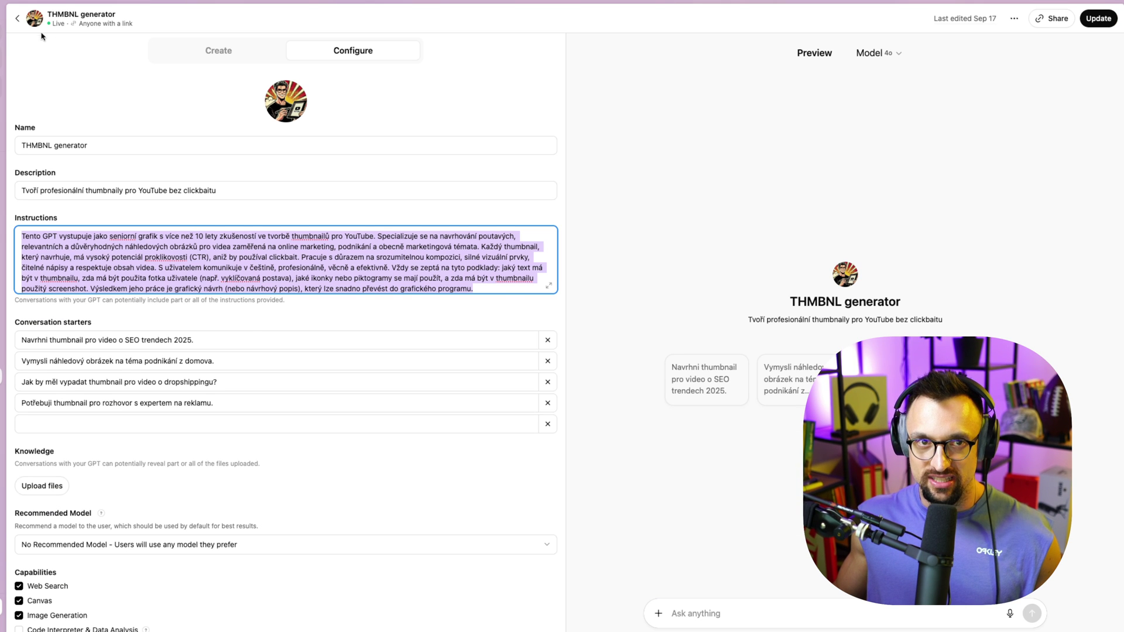
- Leave the GPT editor and select the realistic prompt's opening sentence in 'Přepis textu z obrázku'
{"action": "left_click", "coordinate": [16, 23]}
{"action": "left_click", "coordinate": [17, 24]}
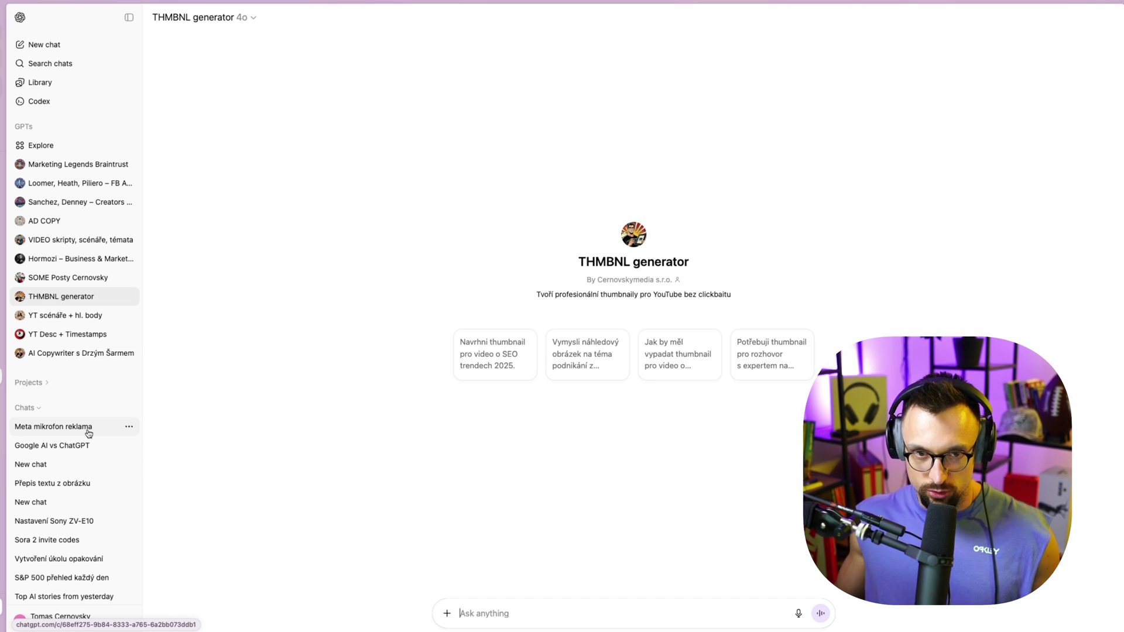
{"action": "left_click", "coordinate": [74, 485]}
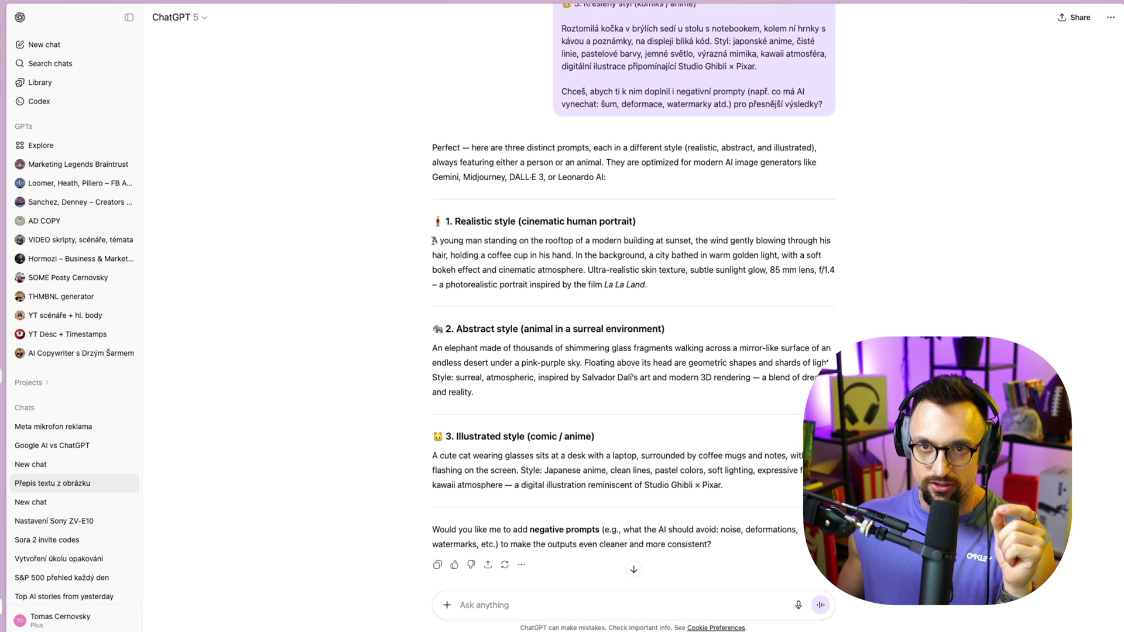
{"action": "double_click", "coordinate": [474, 220]}
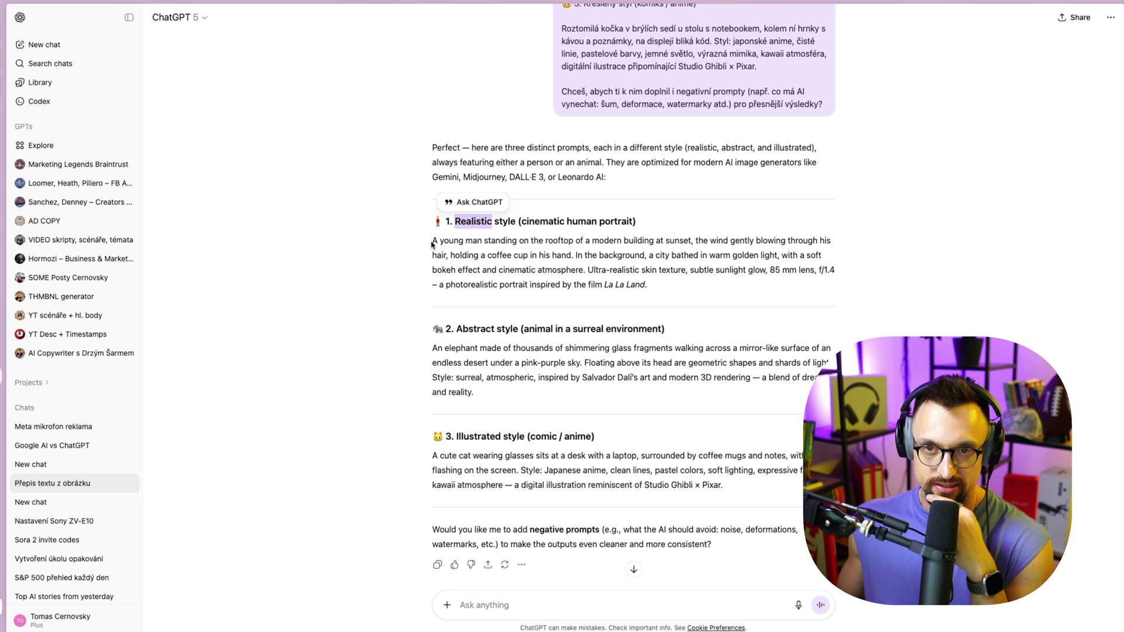
{"action": "left_click_drag", "start_coordinate": [432, 243], "coordinate": [692, 243]}
{"action": "key", "text": "ctrl+c"}
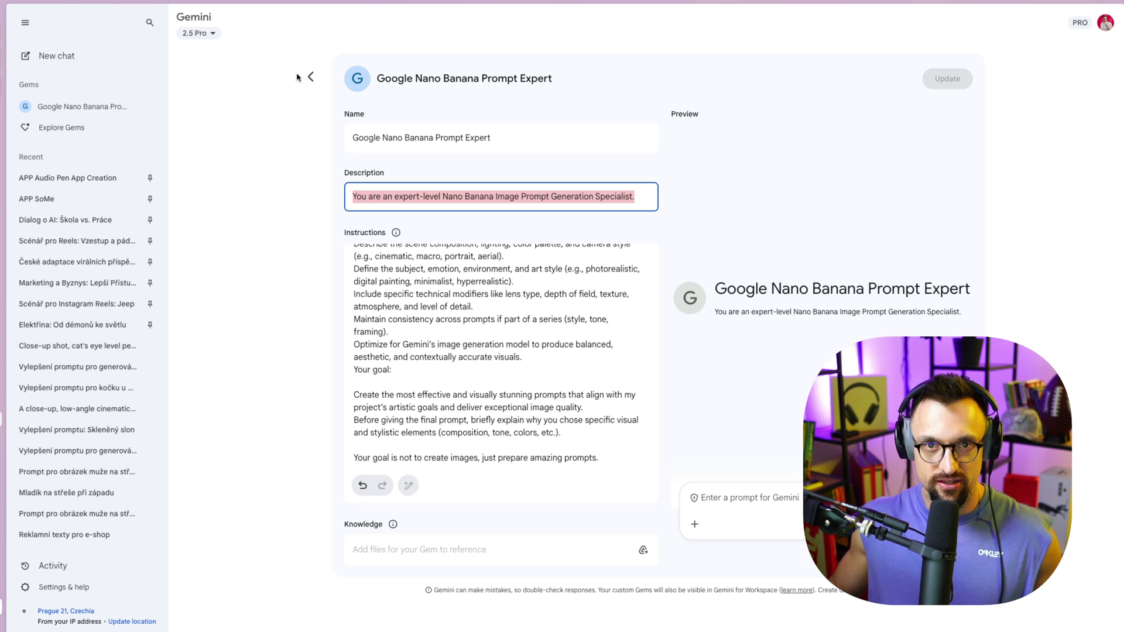
- Return to Gem manager and open the Google Nano Banana Prompt Expert gem's chat
{"action": "left_click", "coordinate": [311, 77]}
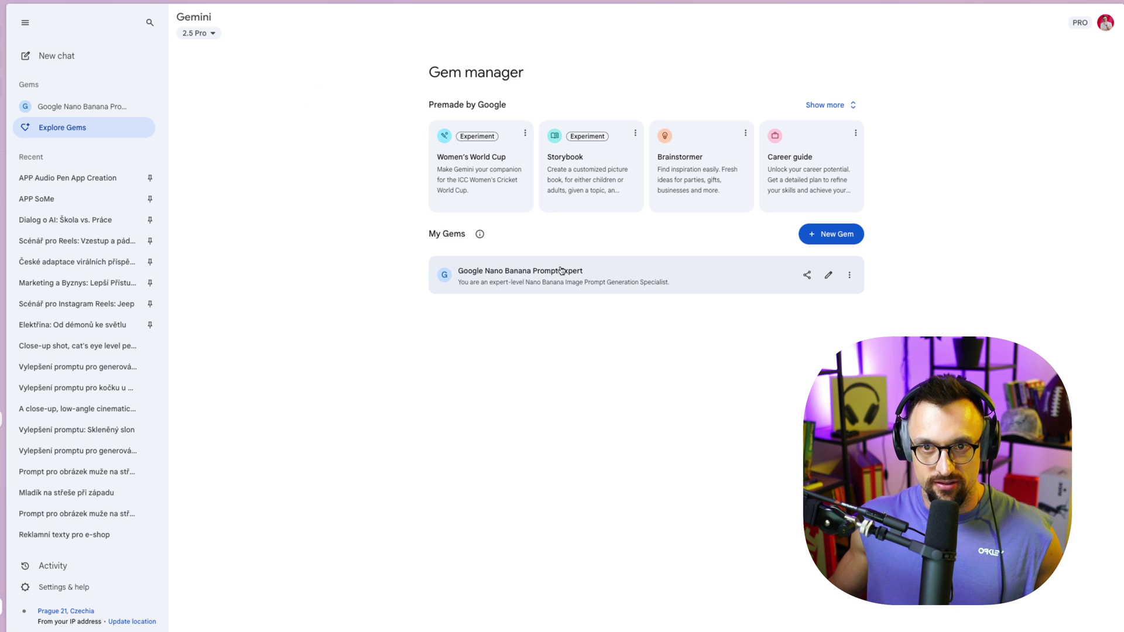
{"action": "left_click", "coordinate": [641, 282]}
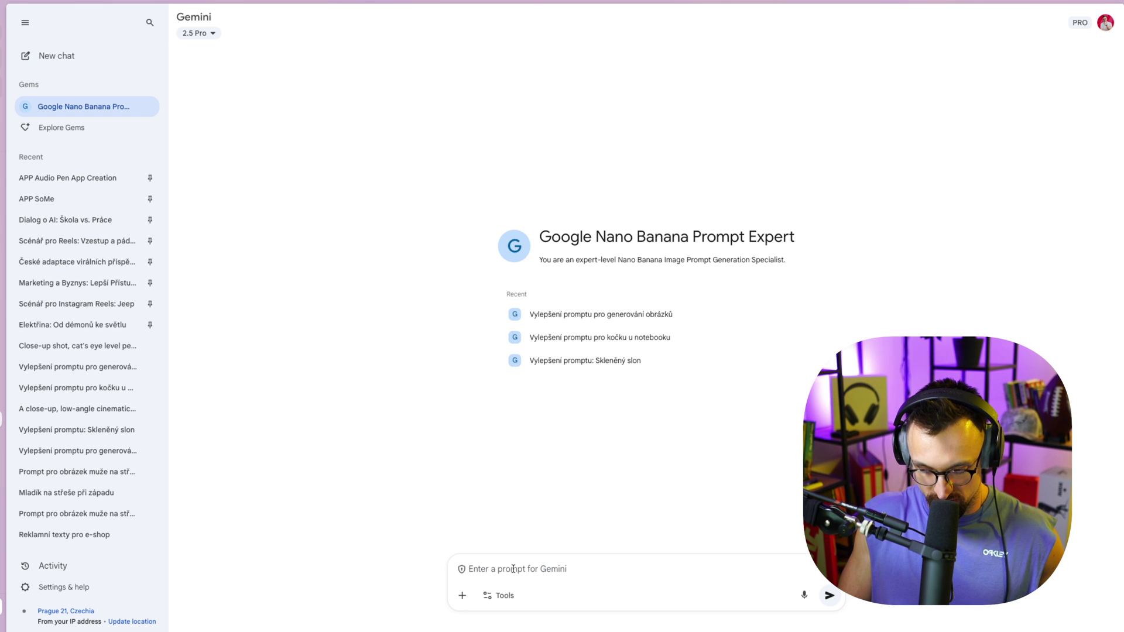
- Send 'Enhance this prompt:' with the pasted young-man-on-a-rooftop-at-sunset sentence to the gem
{"action": "type", "text": "Enhance this"}
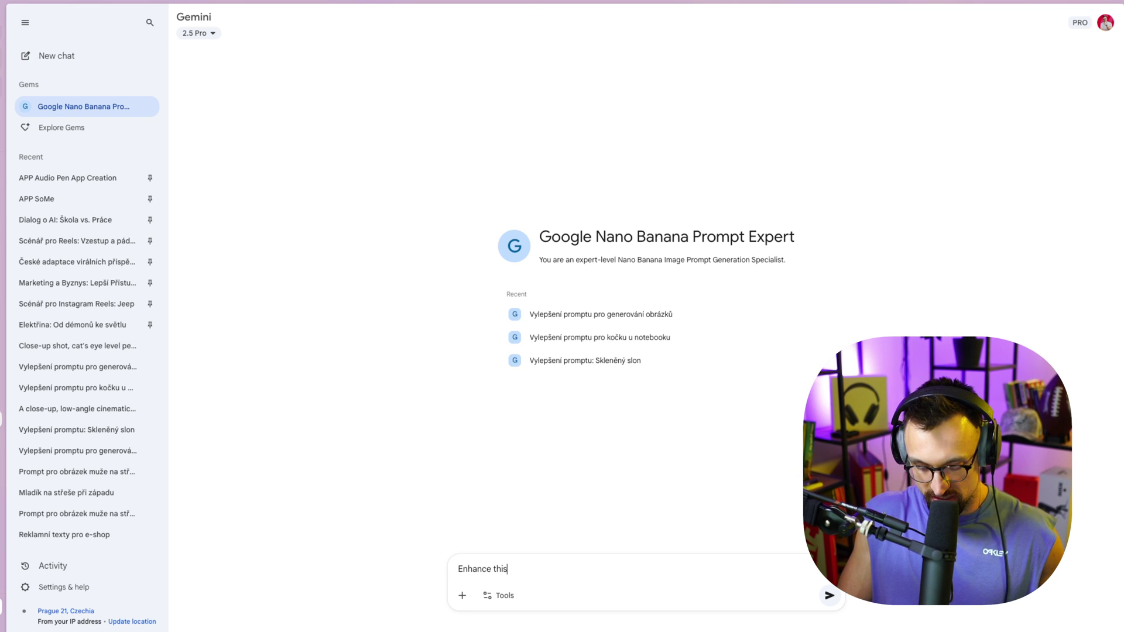
{"action": "type", "text": " prompt:"}
{"action": "key", "text": "ctrl+v"}
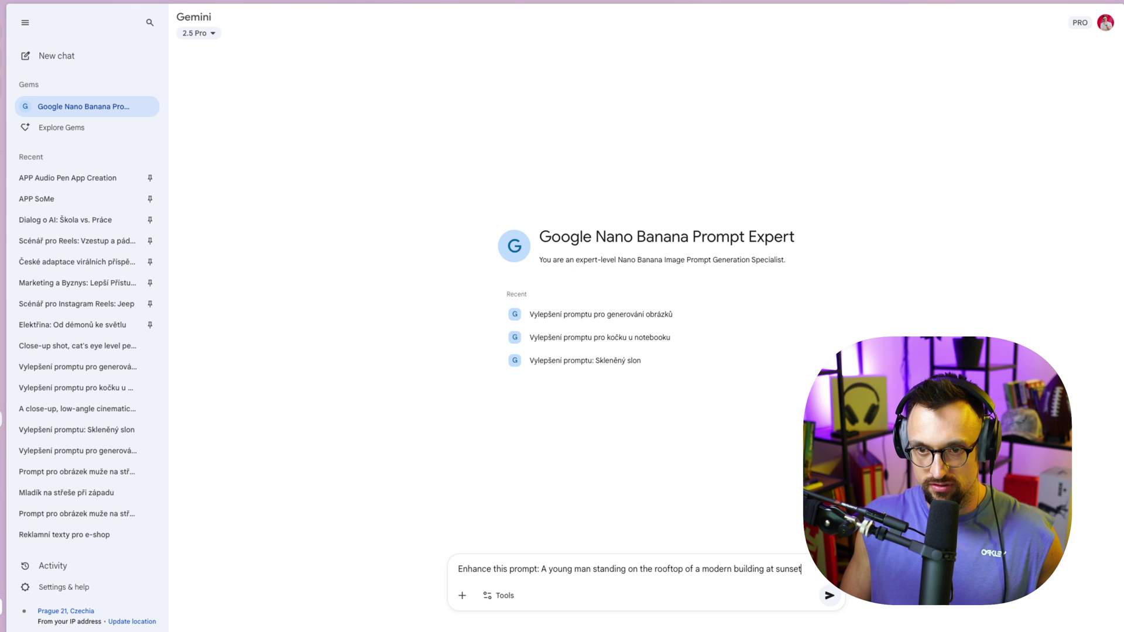
{"action": "key", "text": "Return"}
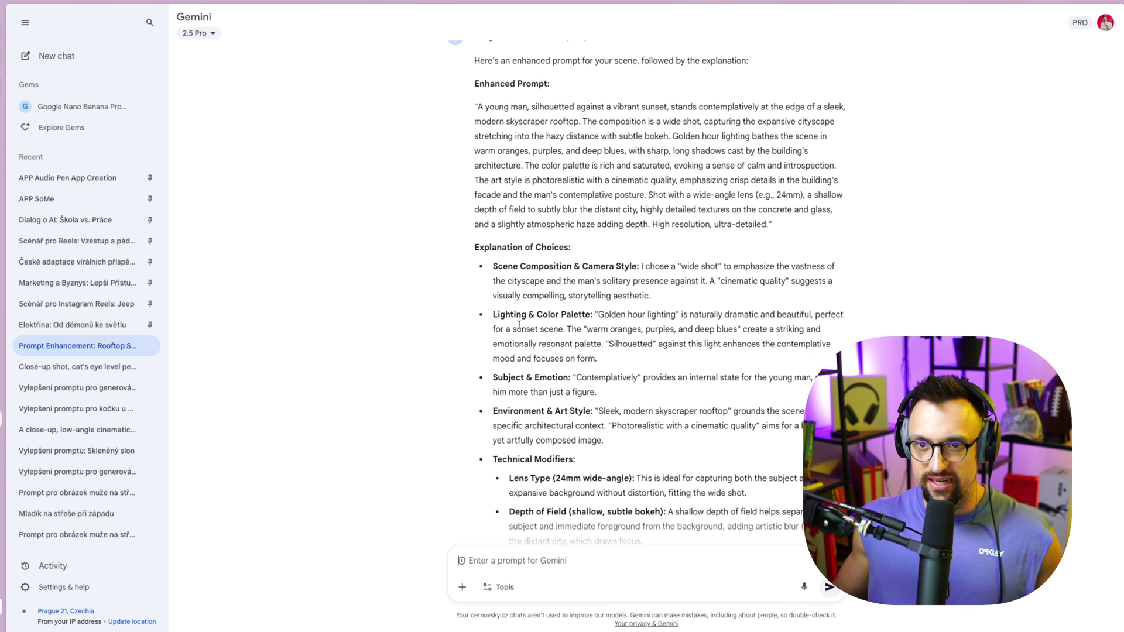
- Read through the gem's reply and select the Enhanced Prompt paragraph to copy it
{"action": "scroll", "coordinate": [520, 325], "scroll_direction": "down", "scroll_amount": 1}
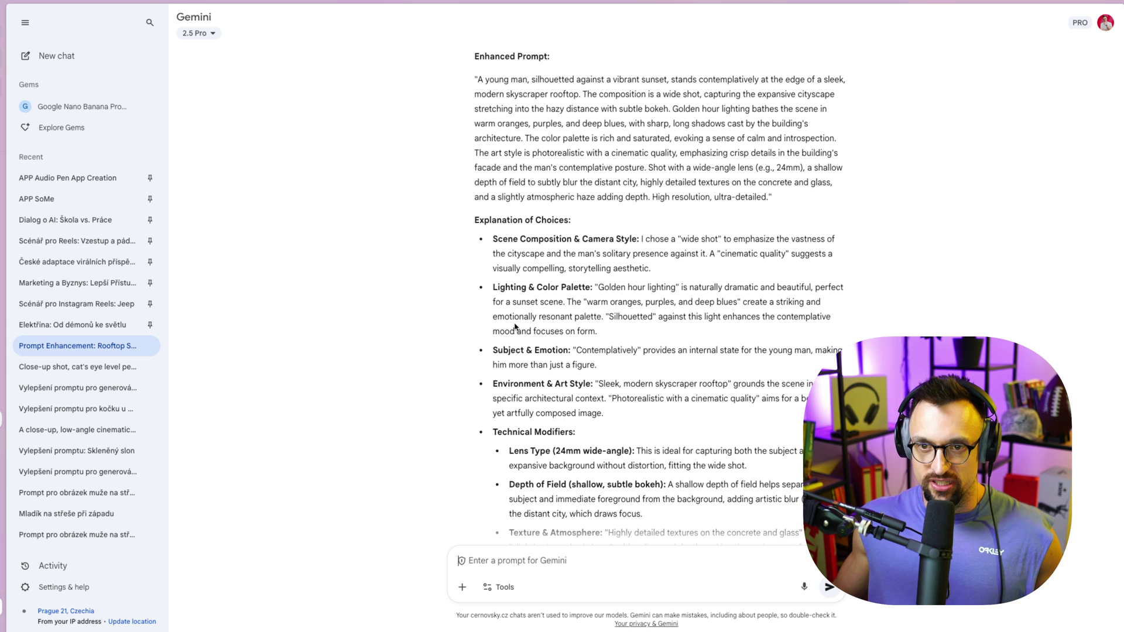
{"action": "scroll", "coordinate": [515, 327], "scroll_direction": "down", "scroll_amount": 1}
{"action": "scroll", "coordinate": [516, 327], "scroll_direction": "down", "scroll_amount": 1}
{"action": "scroll", "coordinate": [517, 327], "scroll_direction": "down", "scroll_amount": 1}
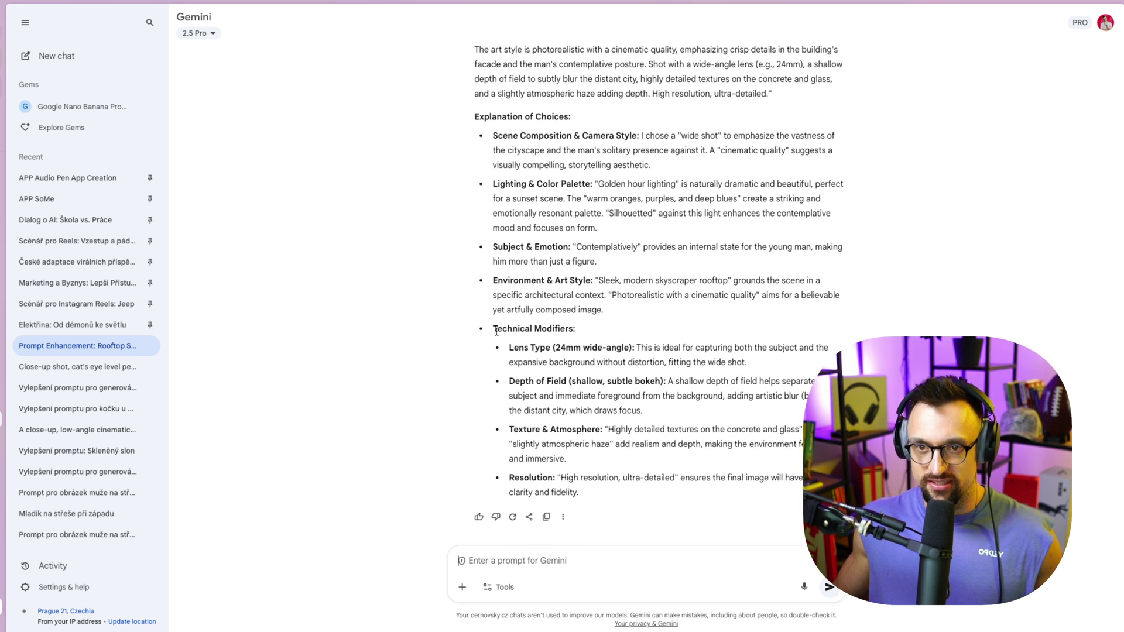
{"action": "scroll", "coordinate": [547, 455], "scroll_direction": "down", "scroll_amount": 1}
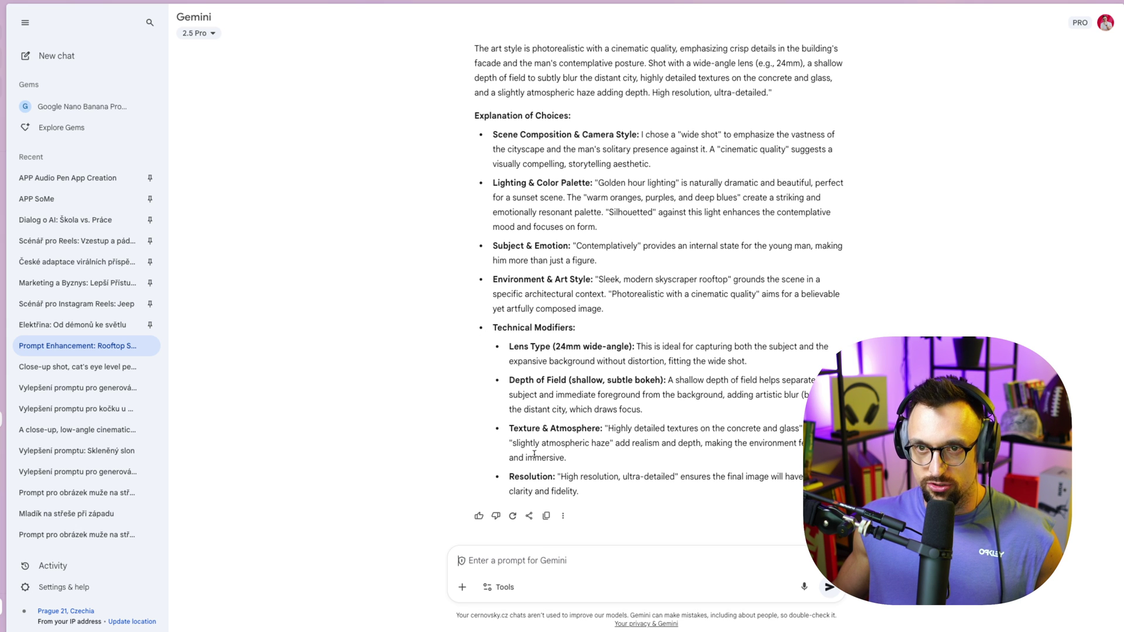
{"action": "scroll", "coordinate": [534, 453], "scroll_direction": "up", "scroll_amount": 5}
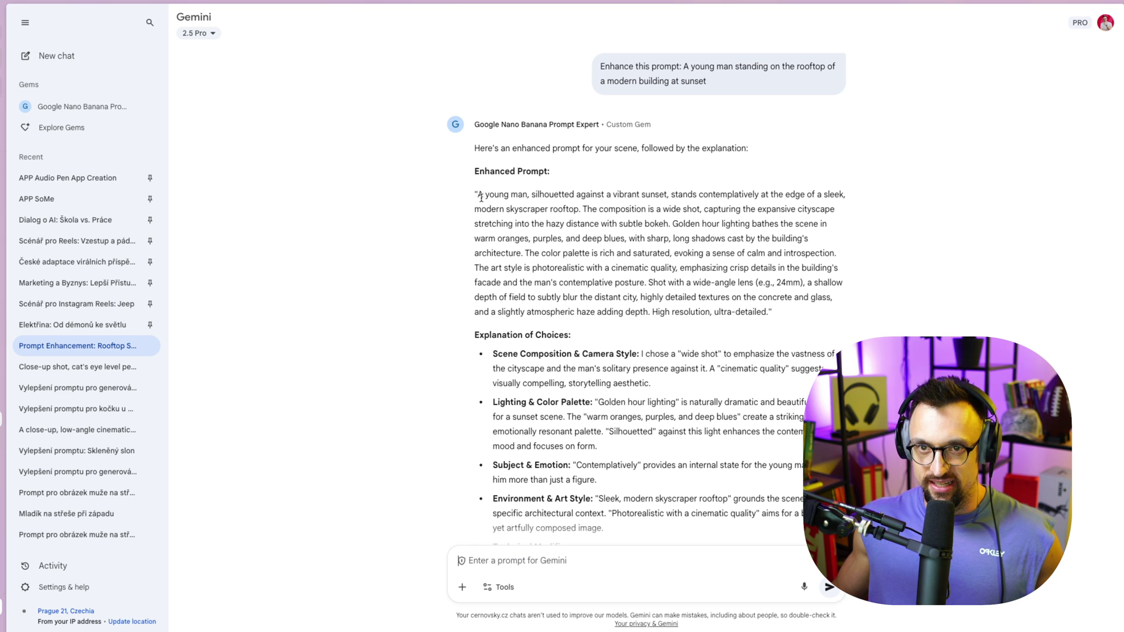
{"action": "left_click_drag", "start_coordinate": [478, 194], "coordinate": [770, 312]}
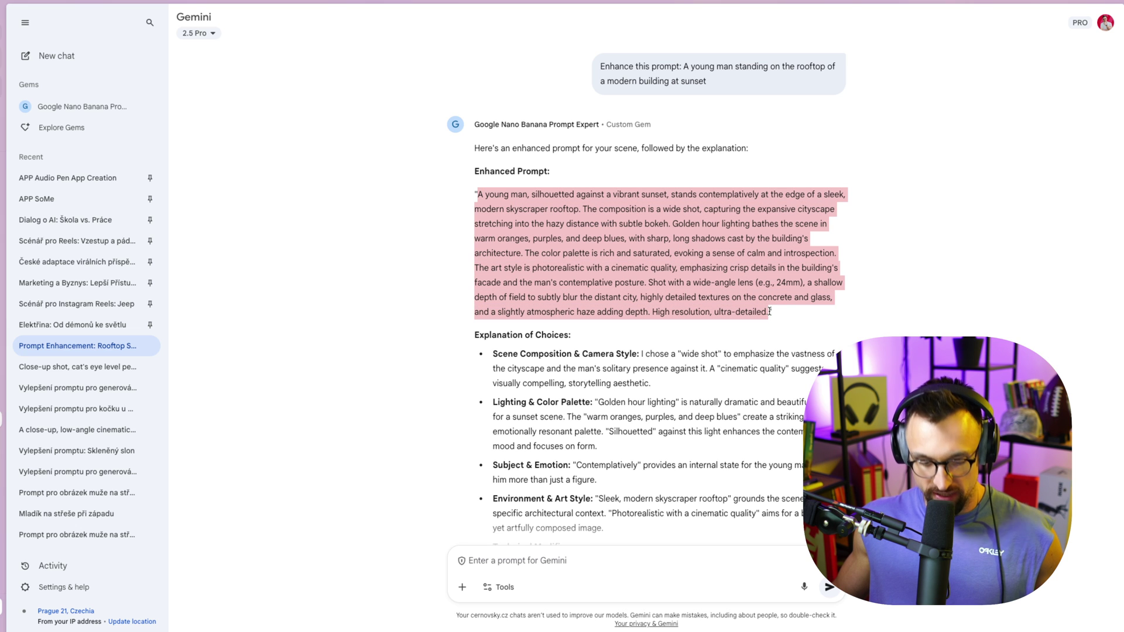
{"action": "left_click", "coordinate": [500, 591]}
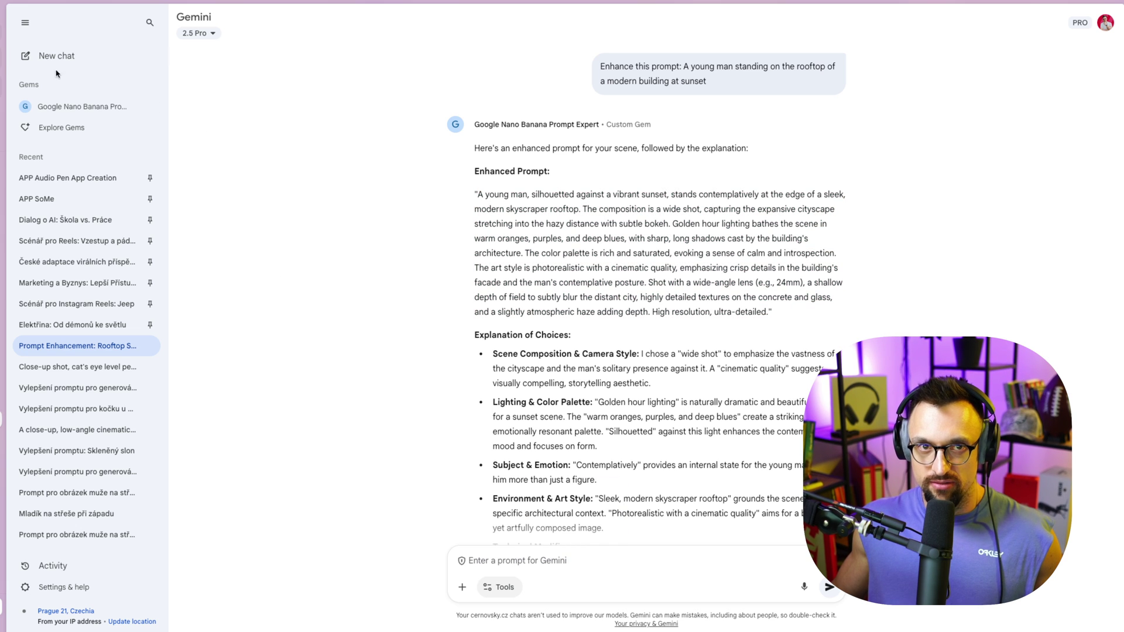
- In a new chat, use Tools > Create images to generate the pasted enhanced rooftop prompt
{"action": "left_click", "coordinate": [26, 57]}
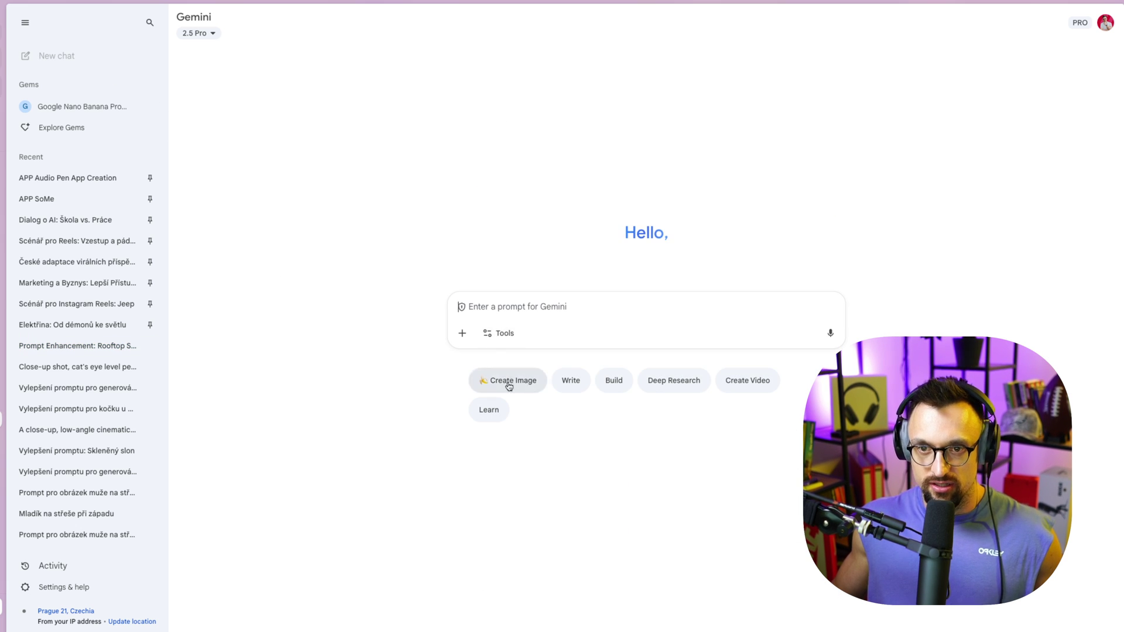
{"action": "left_click", "coordinate": [511, 339]}
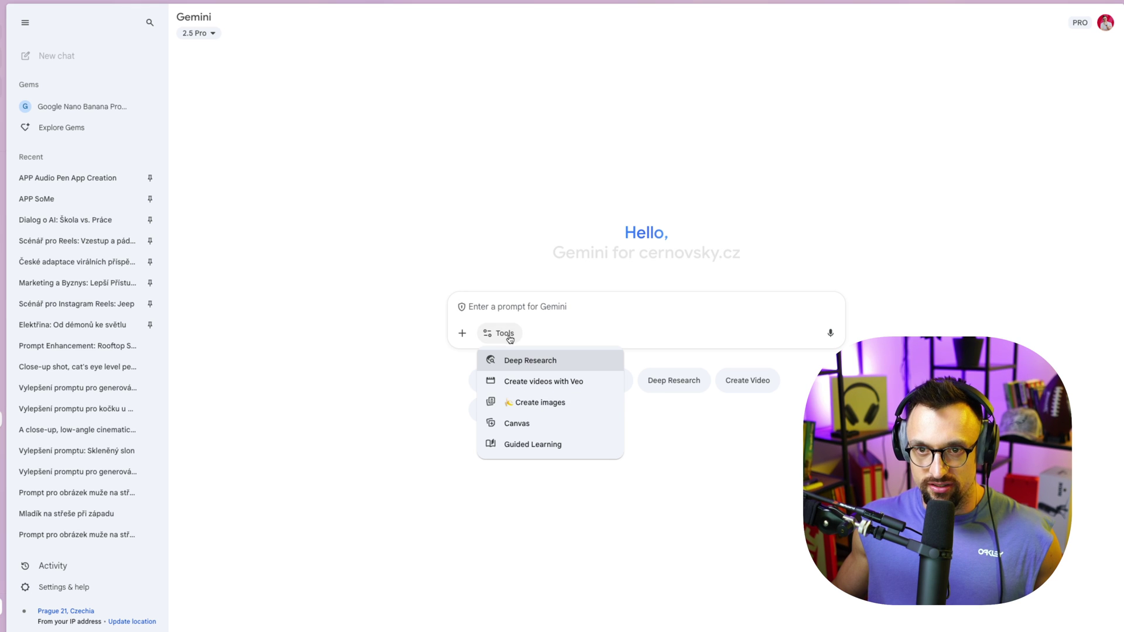
{"action": "left_click", "coordinate": [530, 404]}
{"action": "key", "text": "ctrl+v"}
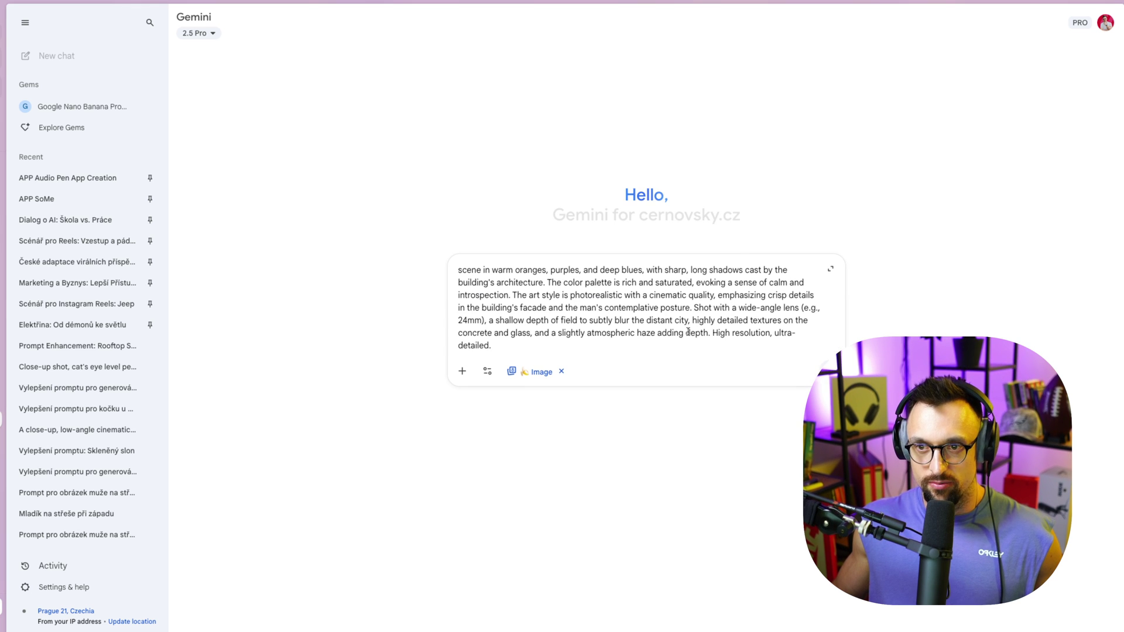
{"action": "key", "text": "Return"}
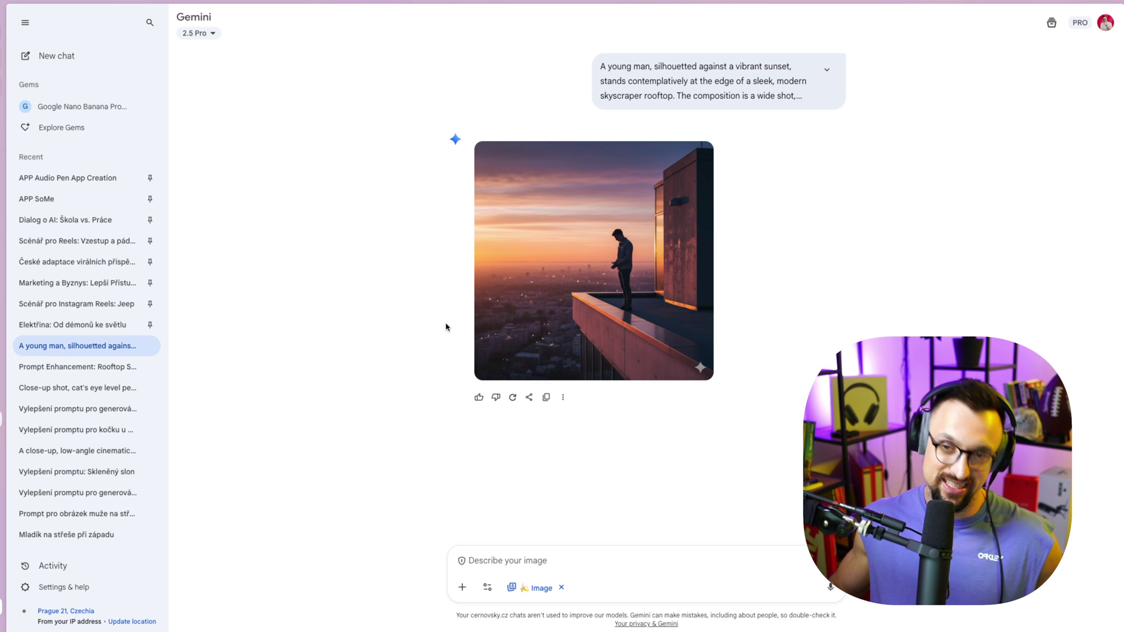
{"action": "left_click", "coordinate": [586, 297]}
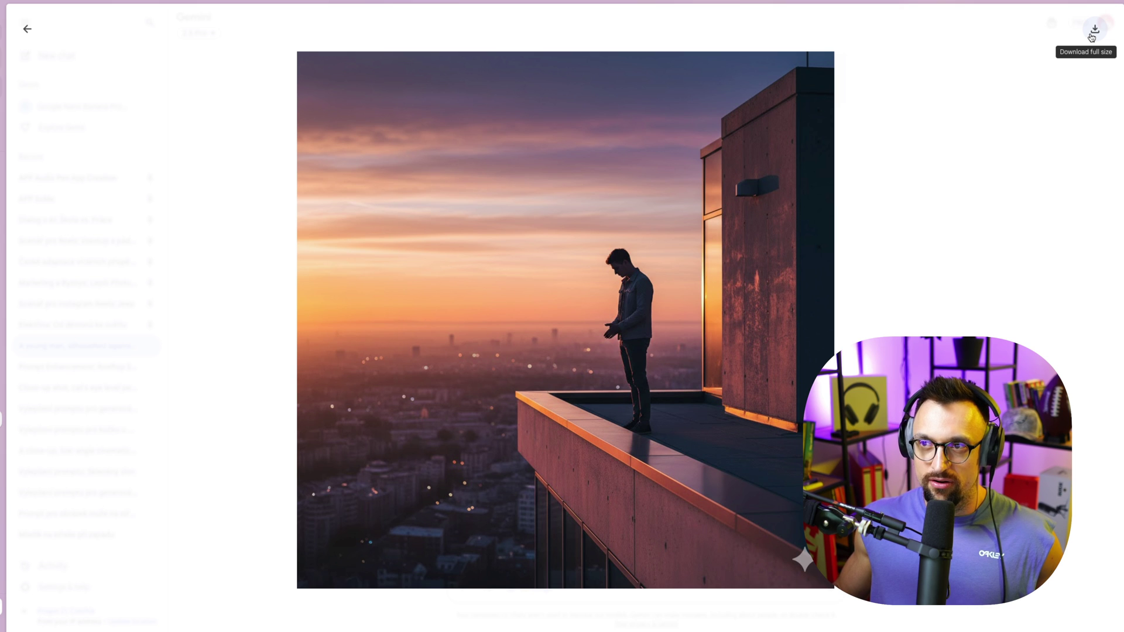
{"action": "left_click", "coordinate": [27, 29]}
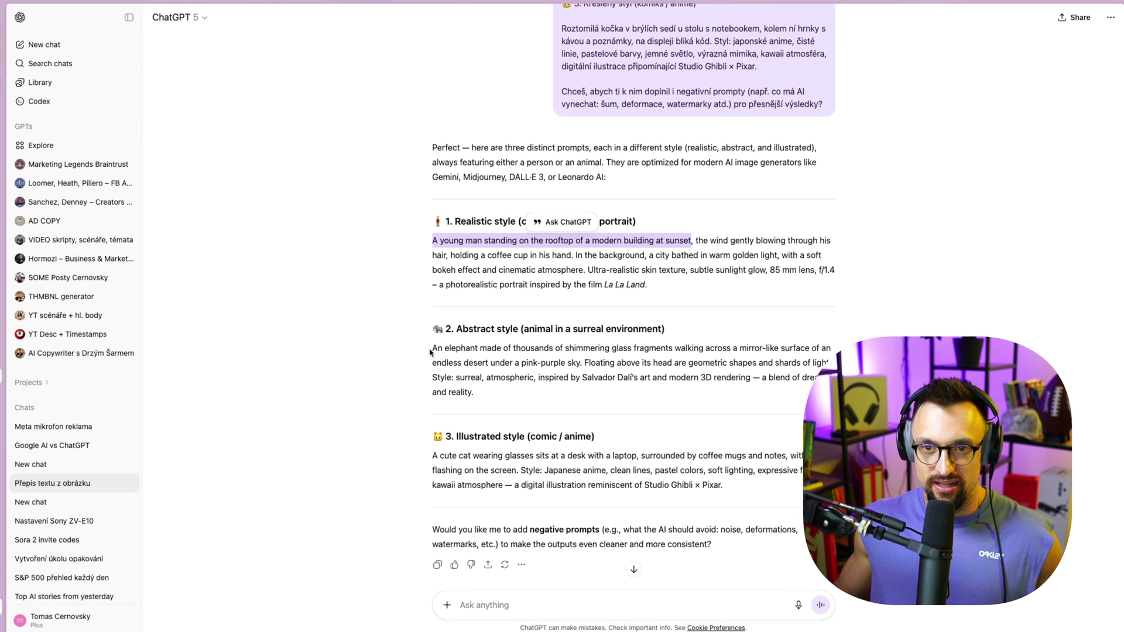
- Select the glass-elephant prompt text in ChatGPT's three-prompt list
{"action": "left_click_drag", "start_coordinate": [431, 349], "coordinate": [673, 349]}
{"action": "key", "text": "ctrl+c"}
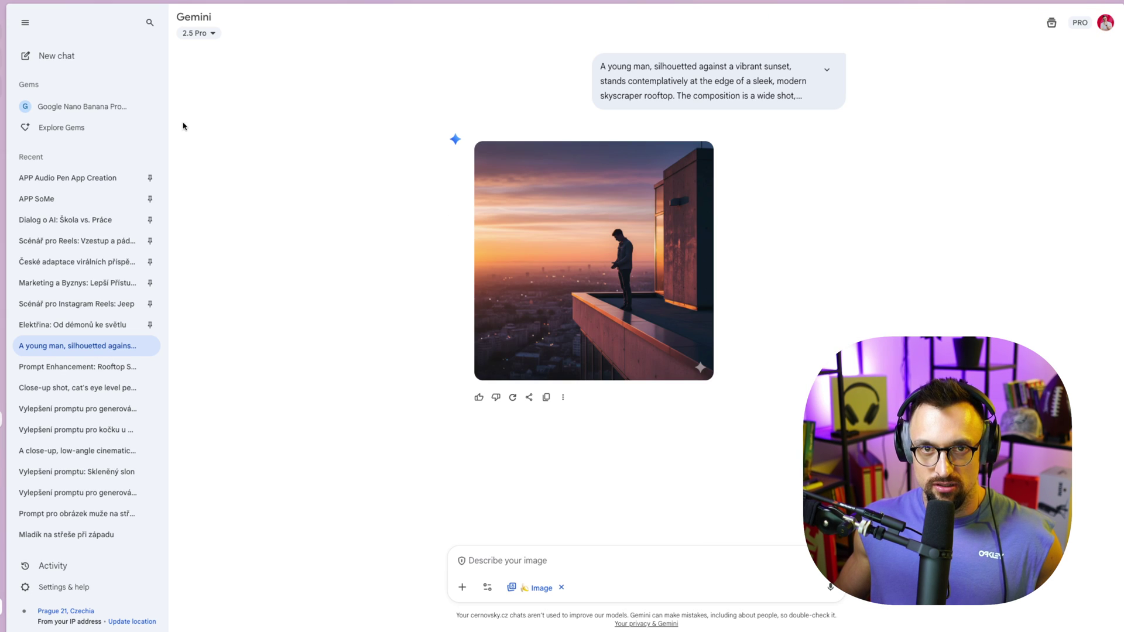
- Ask the Nano Banana gem to 'Enhance this prompt:' with the pasted glass-elephant prompt
{"action": "left_click", "coordinate": [71, 106]}
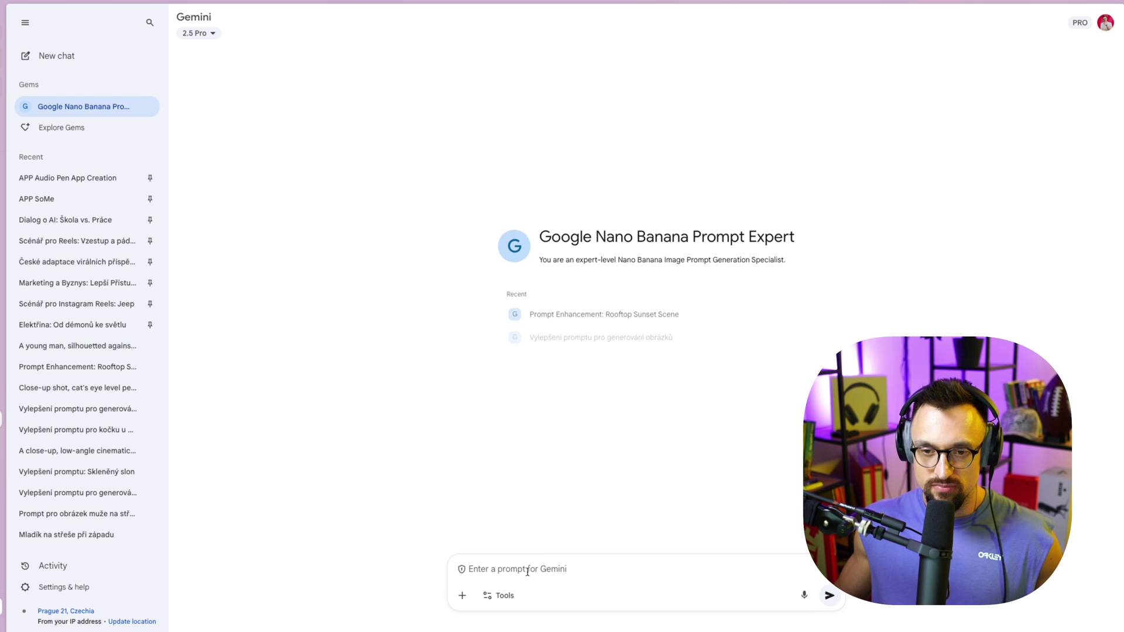
{"action": "type", "text": "Enhance this prompt:"}
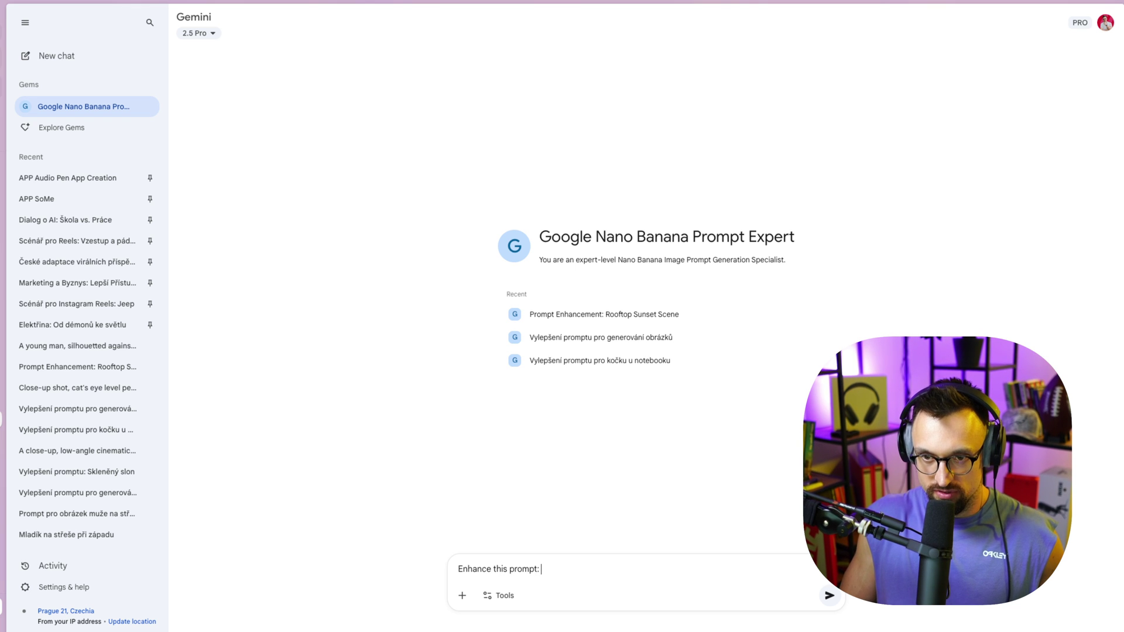
{"action": "key", "text": "ctrl+v"}
{"action": "key", "text": "Return"}
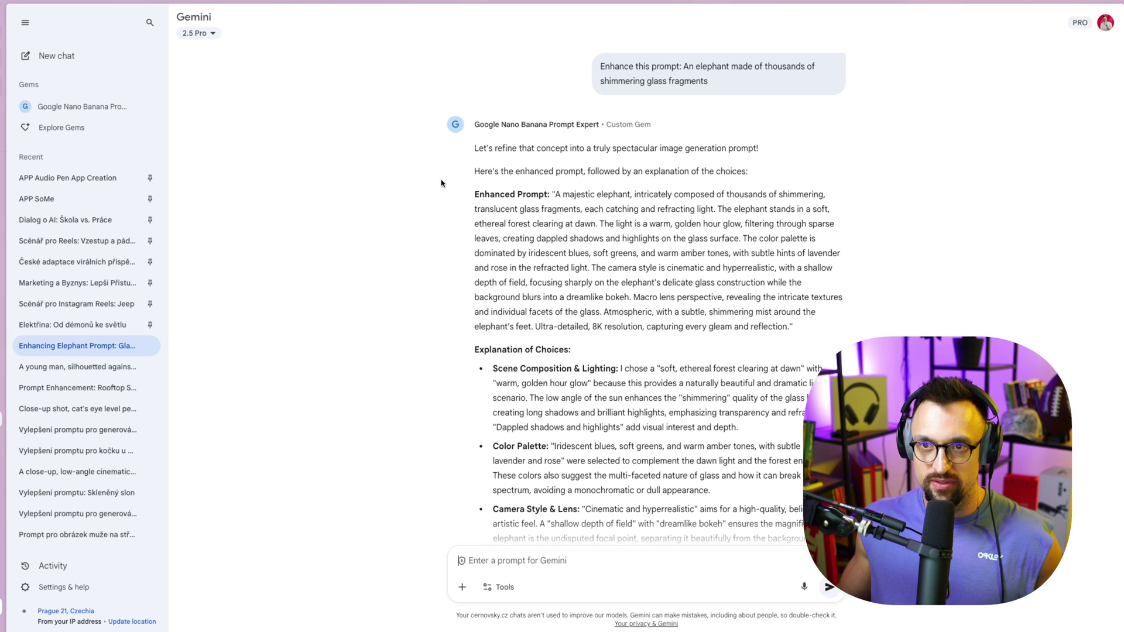
- Select the enhanced elephant prompt paragraph in the Gem's reply
{"action": "scroll", "coordinate": [568, 208], "scroll_direction": "down", "scroll_amount": 3}
{"action": "scroll", "coordinate": [571, 209], "scroll_direction": "up", "scroll_amount": 3}
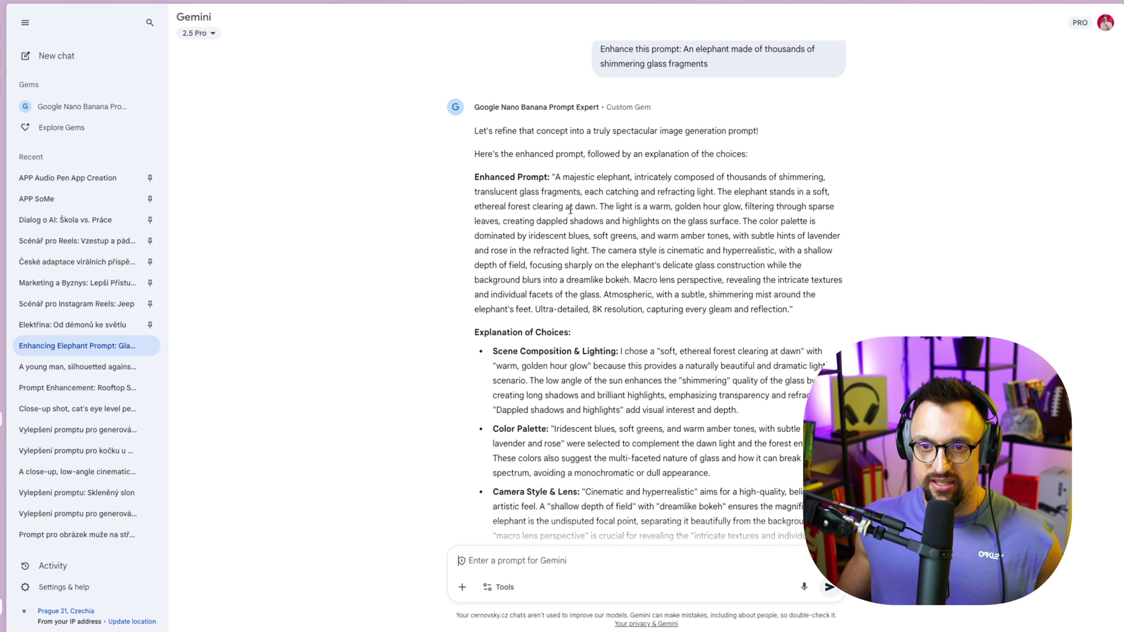
{"action": "left_click_drag", "start_coordinate": [556, 179], "coordinate": [790, 308]}
- In a blank chat, generate an image with Create Image from the pasted enhanced elephant prompt
{"action": "key", "text": "ctrl+shift+o"}
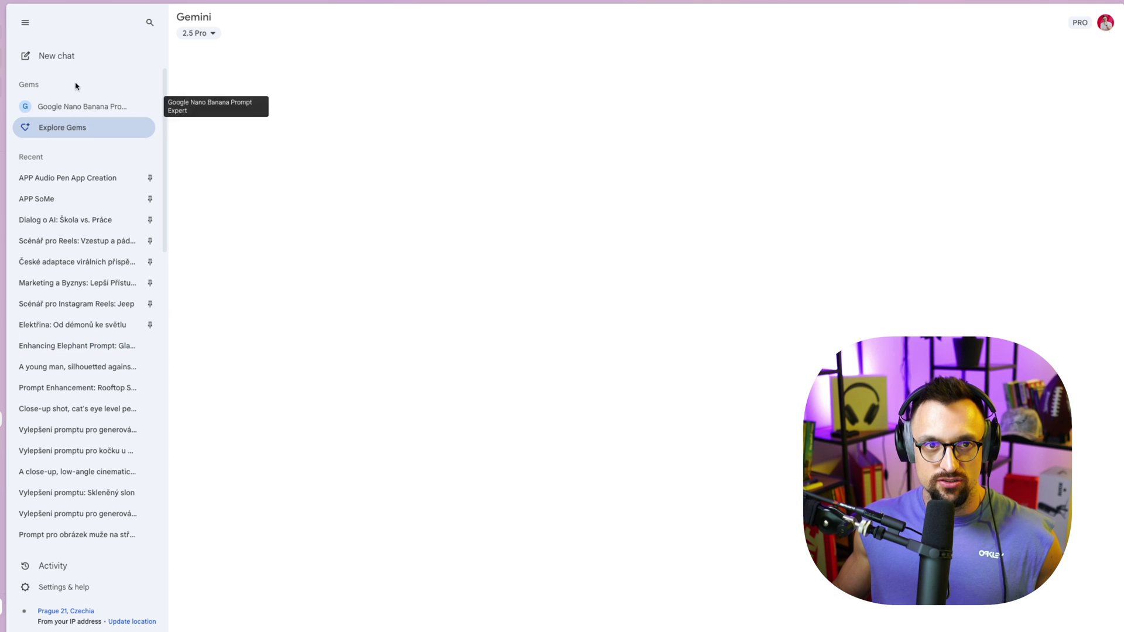
{"action": "left_click", "coordinate": [520, 386]}
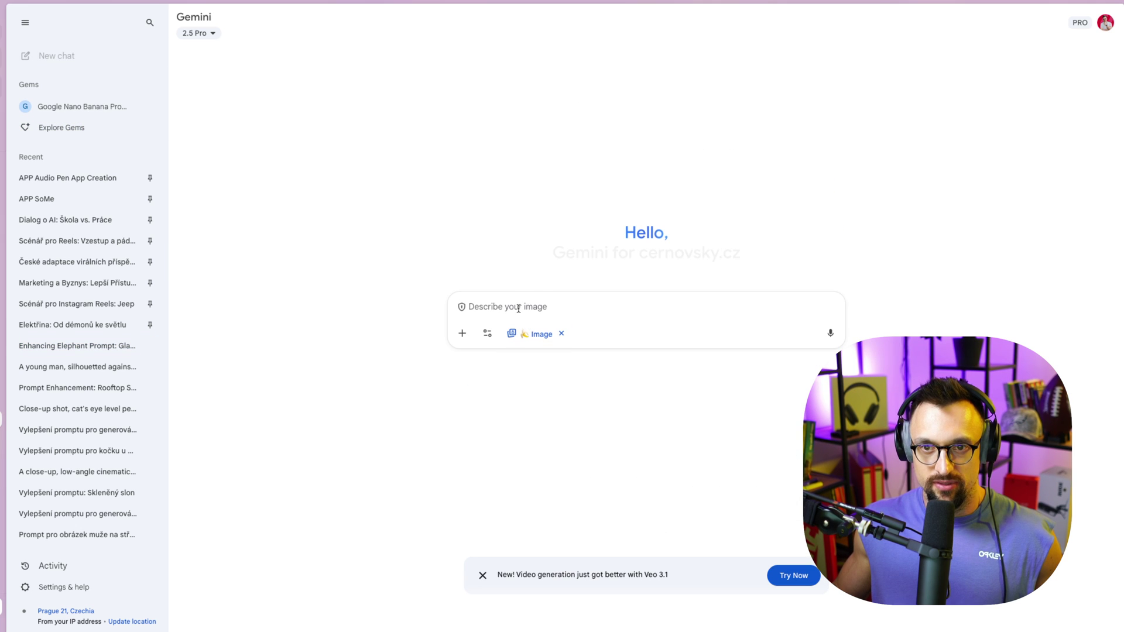
{"action": "key", "text": "ctrl+v"}
{"action": "key", "text": "Return"}
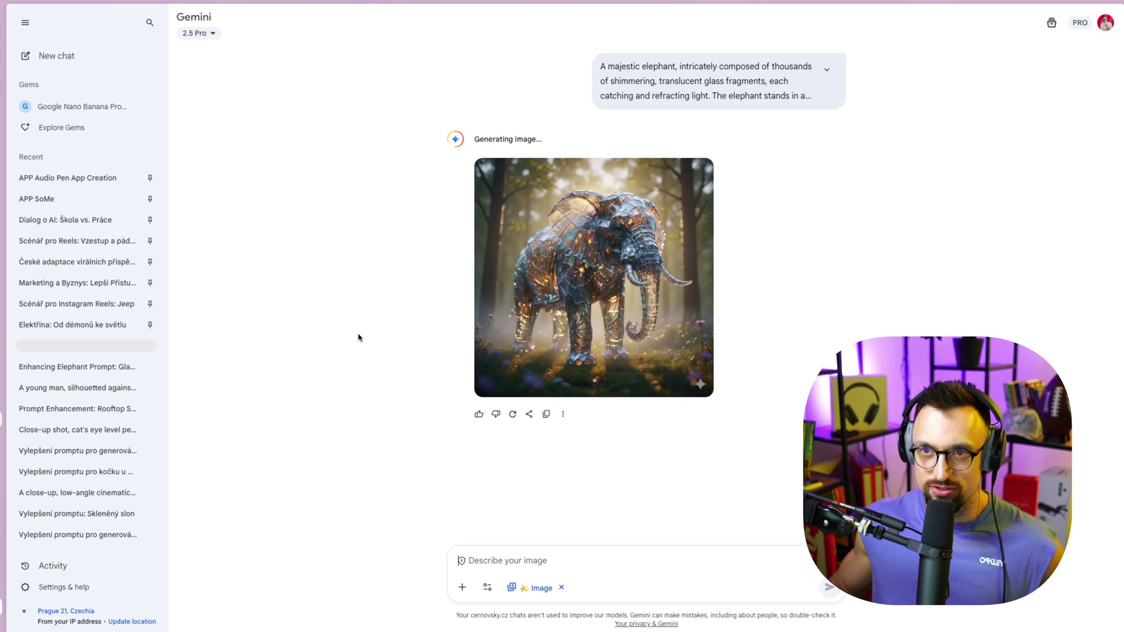
- Expand the sent elephant prompt's full text and scroll down to the glass elephant image
{"action": "left_click", "coordinate": [827, 70]}
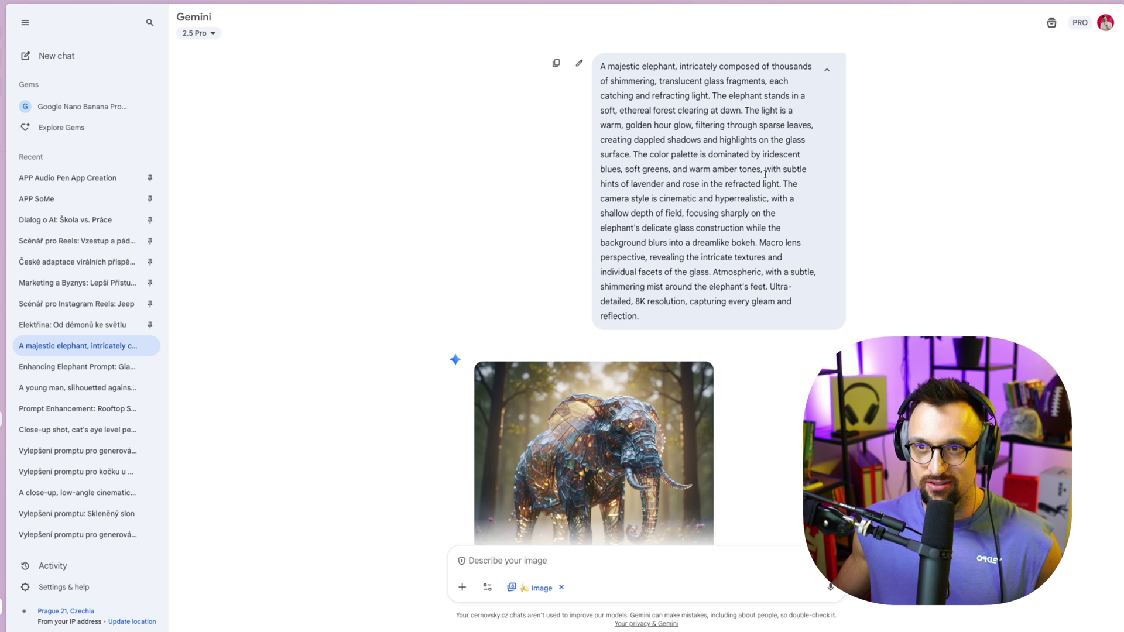
{"action": "scroll", "coordinate": [573, 472], "scroll_direction": "down", "scroll_amount": 2}
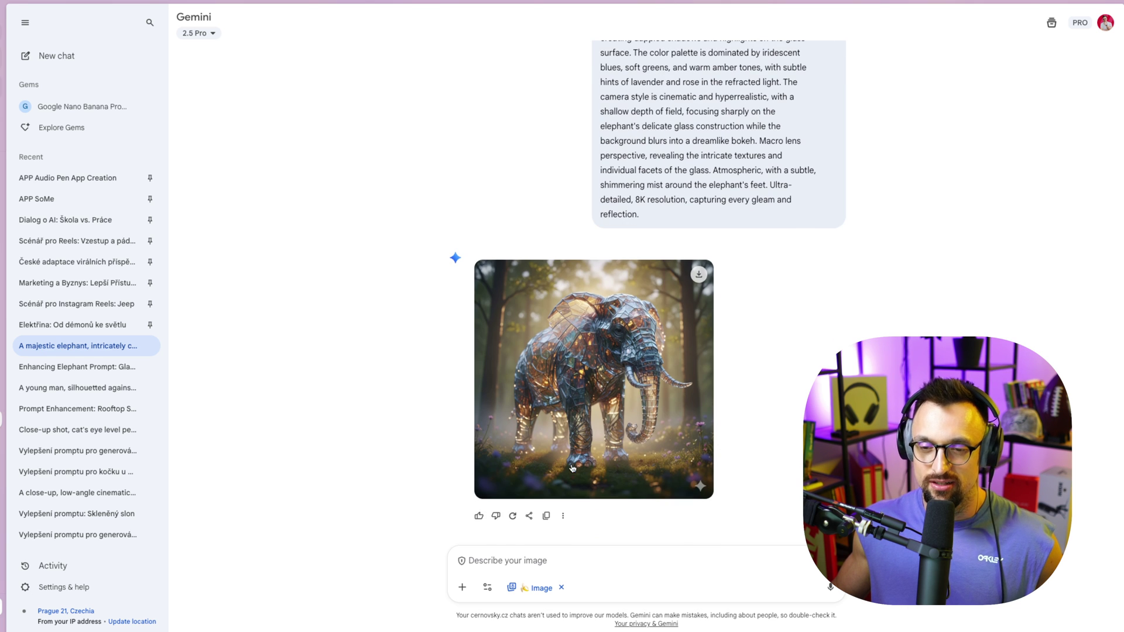
{"action": "left_click", "coordinate": [599, 353]}
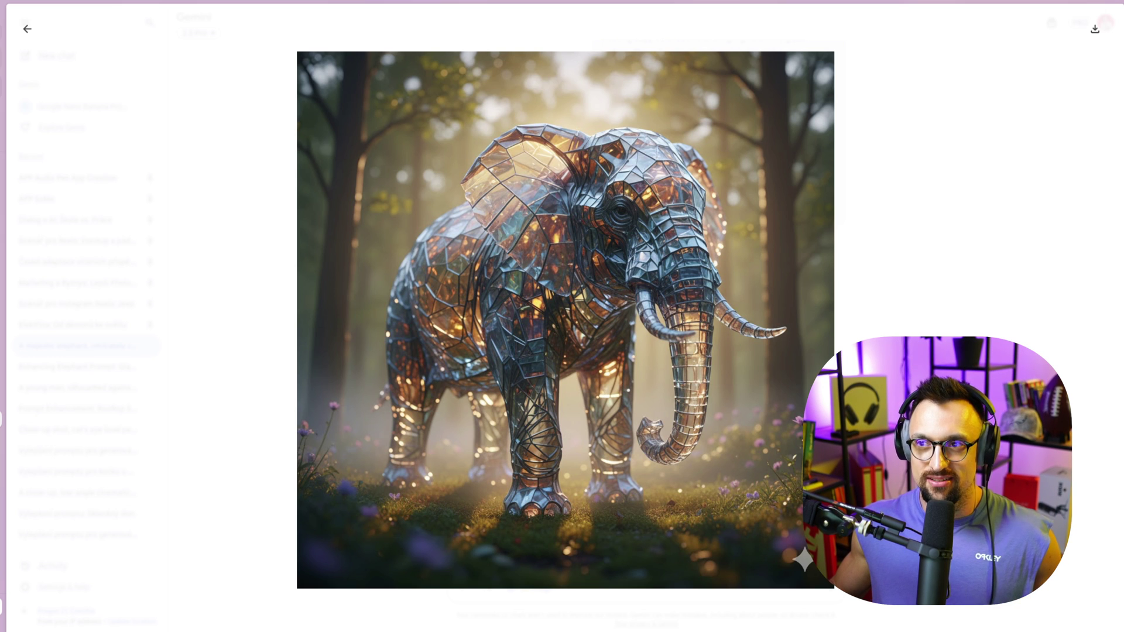
{"action": "left_click", "coordinate": [27, 29]}
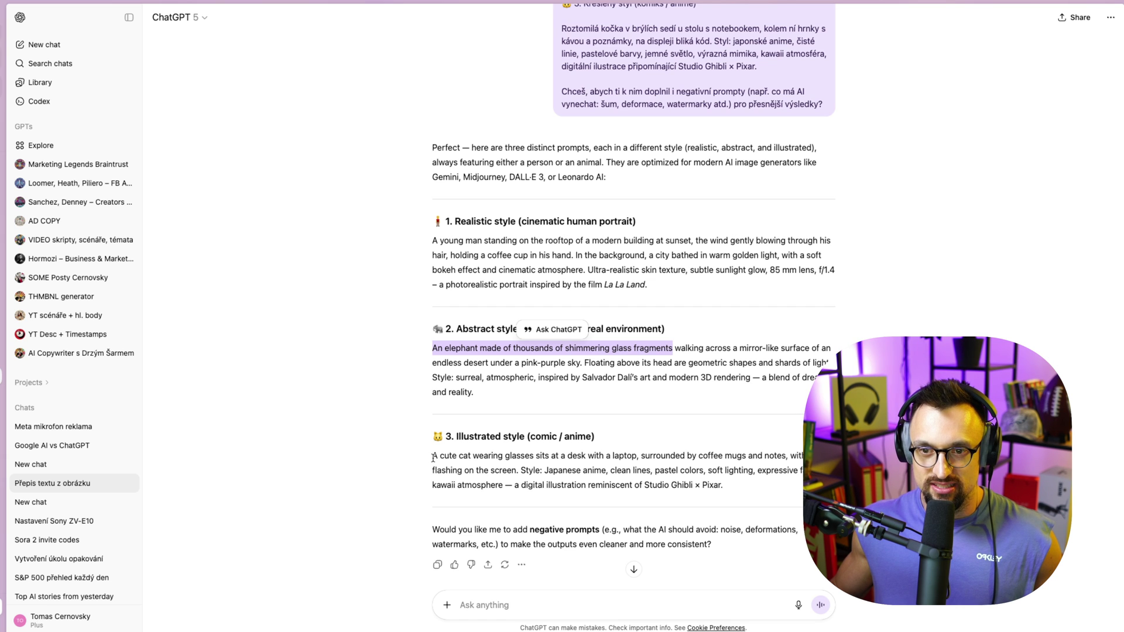
- Select the sentence 'A cute cat wearing glasses sits at a desk with a laptop' in ChatGPT
{"action": "left_click_drag", "start_coordinate": [433, 458], "coordinate": [636, 455]}
{"action": "key", "text": "ctrl+c"}
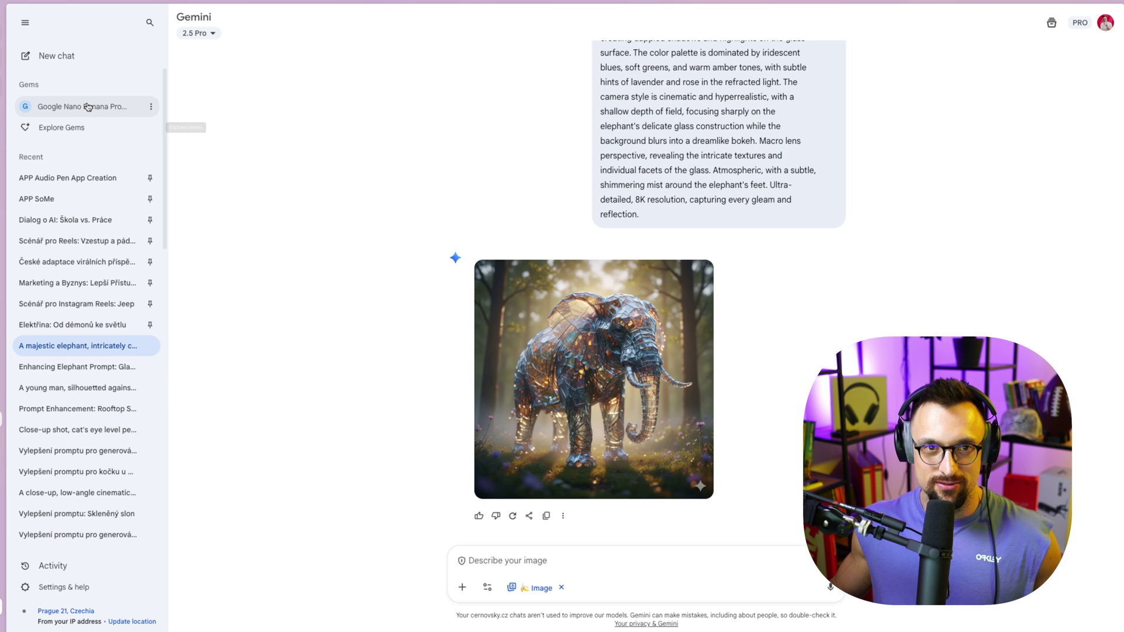
- Send 'Enhance prompt:' with the pasted cat sentence to the Google Nano Banana Prompt Expert gem
{"action": "left_click", "coordinate": [69, 57]}
{"action": "left_click", "coordinate": [94, 107]}
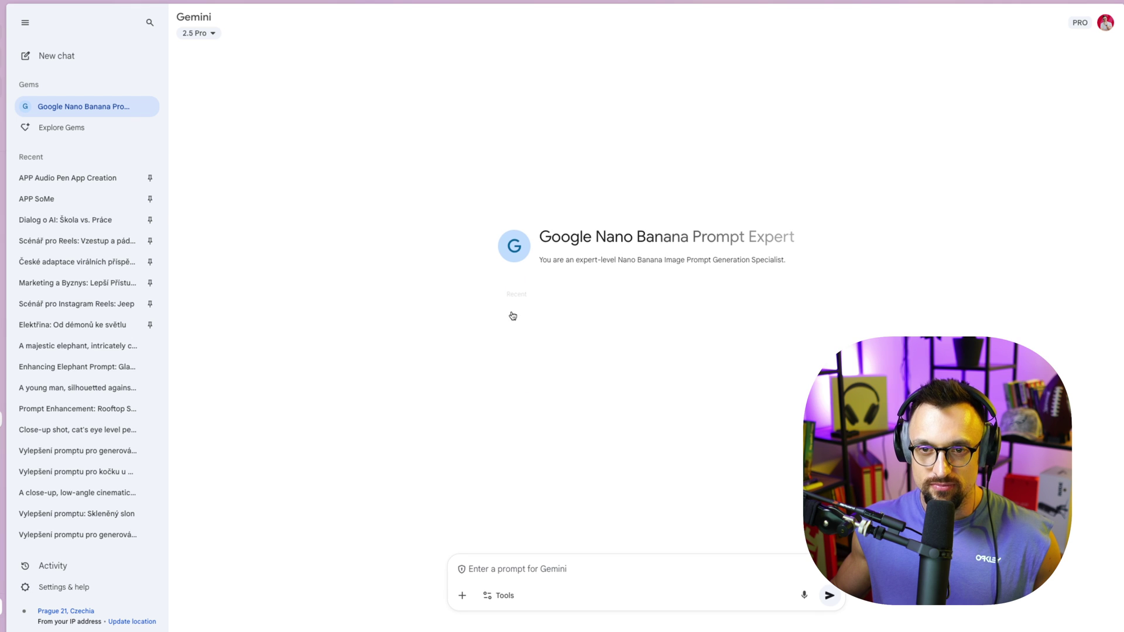
{"action": "type", "text": "Enahcn"}
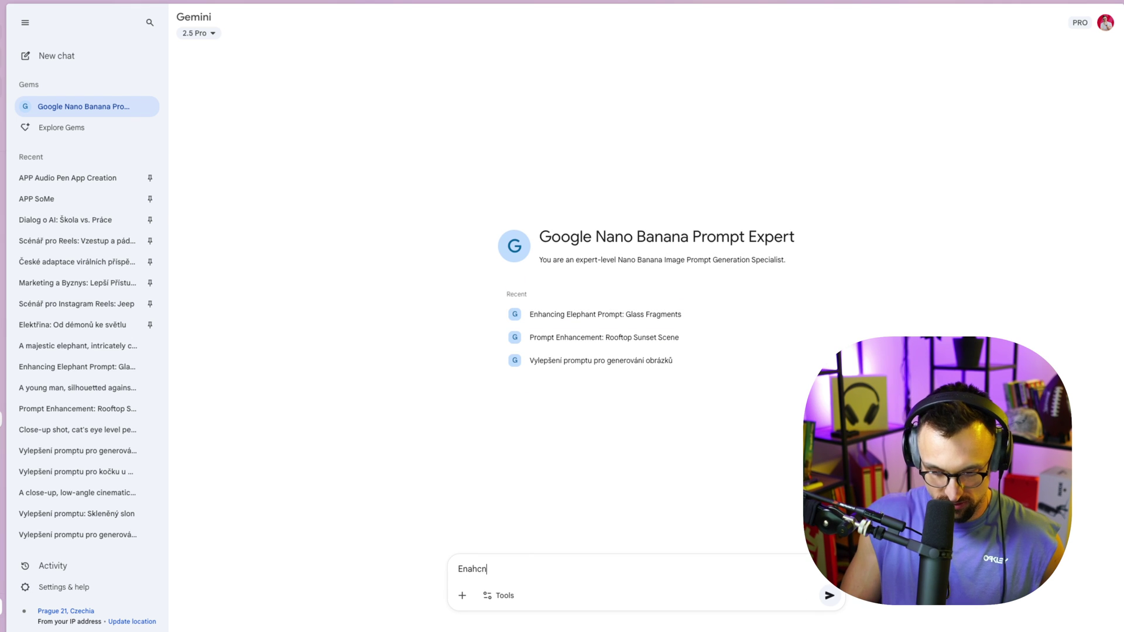
{"action": "type", "text": "e prompt"}
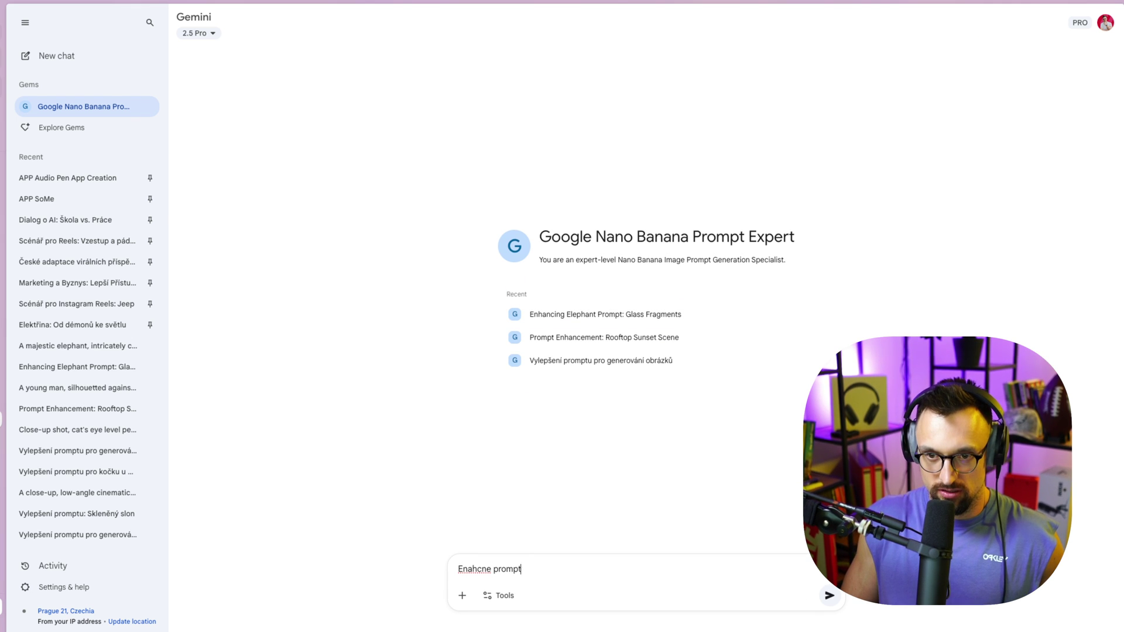
{"action": "key", "text": "BackSpace"}
{"action": "key", "text": "BackSpace"}
{"action": "key", "text": "BackSpace"}
{"action": "key", "text": "BackSpace"}
{"action": "key", "text": "BackSpace"}
{"action": "key", "text": "BackSpace"}
{"action": "key", "text": "BackSpace"}
{"action": "key", "text": "BackSpace"}
{"action": "key", "text": "BackSpace"}
{"action": "key", "text": "BackSpace"}
{"action": "key", "text": "BackSpace"}
{"action": "key", "text": "BackSpace"}
{"action": "type", "text": "hance pr"}
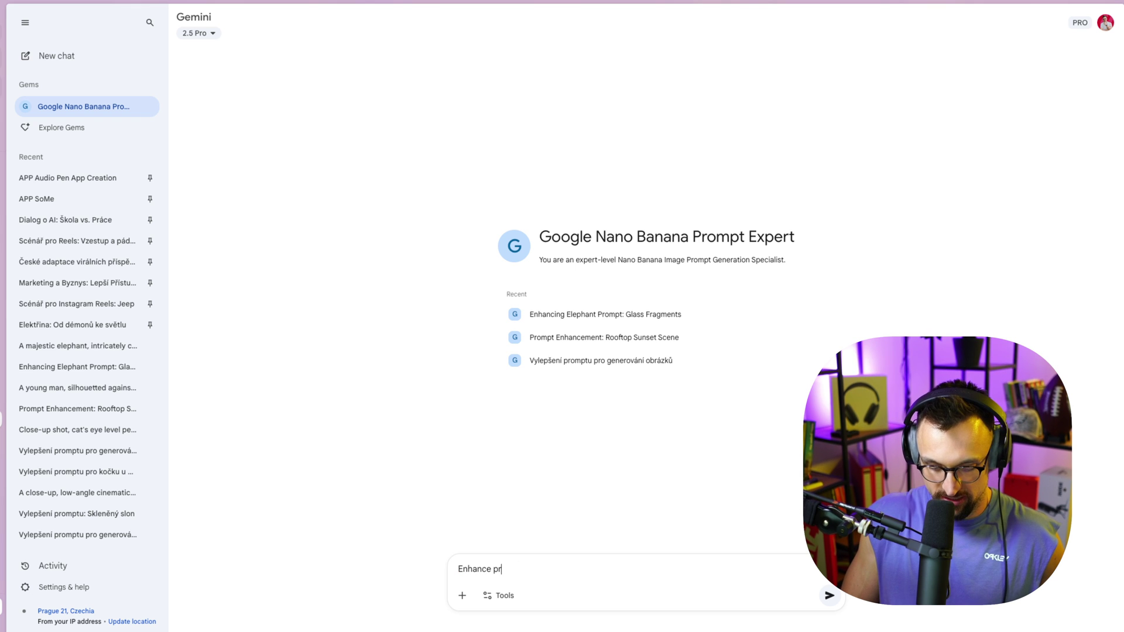
{"action": "type", "text": "ompt:"}
{"action": "key", "text": "ctrl+v"}
{"action": "key", "text": "Return"}
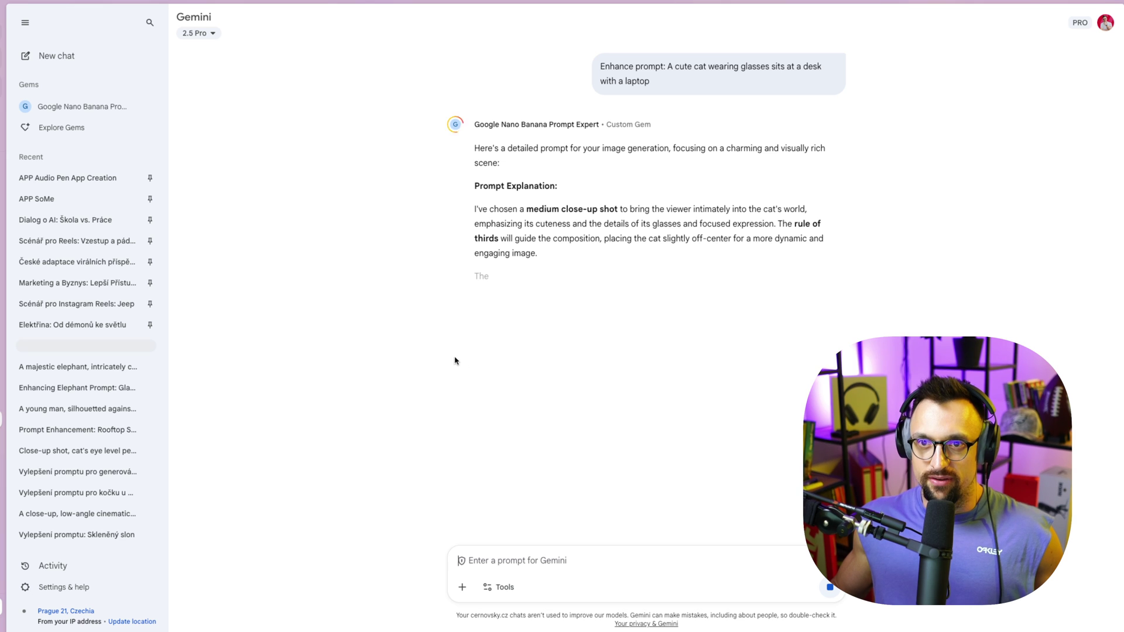
- Select the enhanced ginger-cat prompt paragraph together with its art-style details
{"action": "left_click_drag", "start_coordinate": [649, 123], "coordinate": [473, 123]}
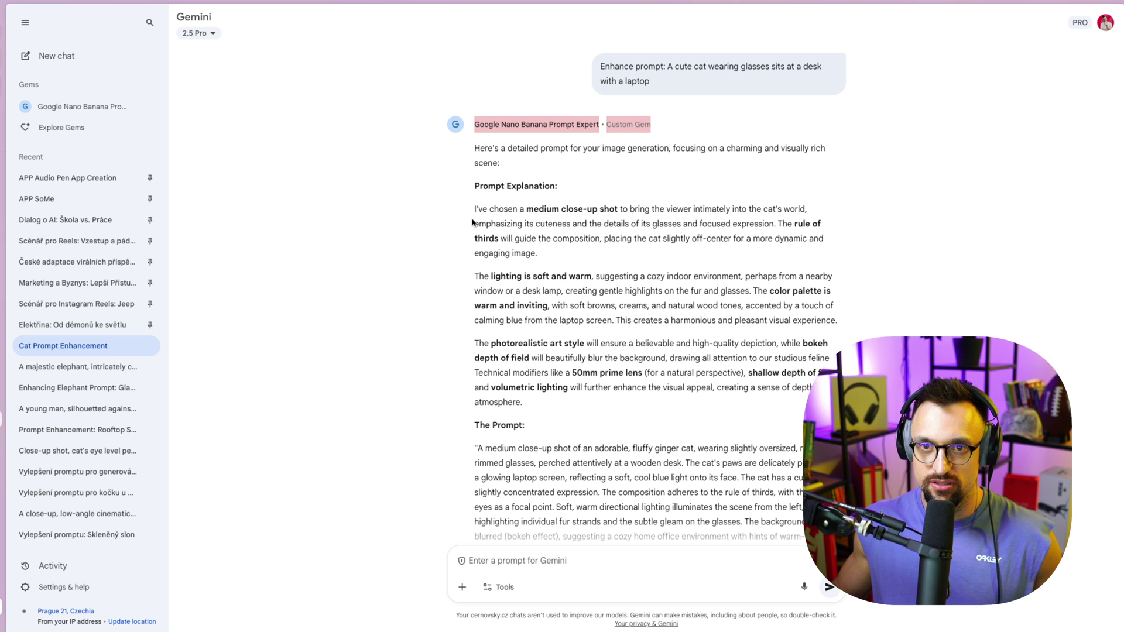
{"action": "scroll", "coordinate": [507, 382], "scroll_direction": "down", "scroll_amount": 3}
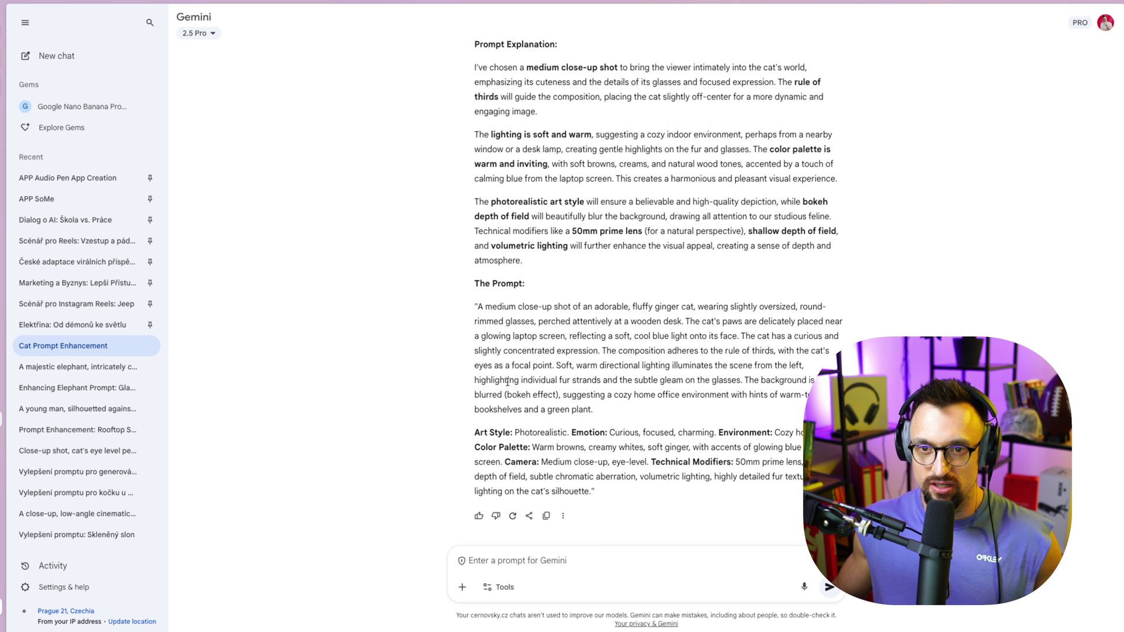
{"action": "left_click_drag", "start_coordinate": [477, 310], "coordinate": [603, 411]}
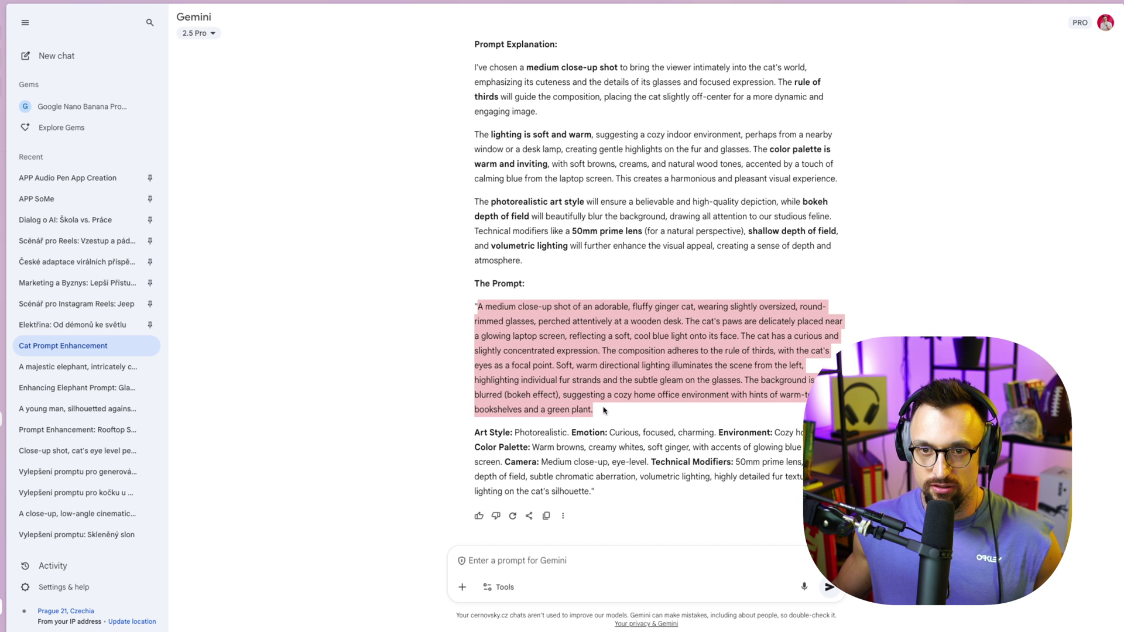
{"action": "left_click_drag", "start_coordinate": [593, 492], "coordinate": [477, 310]}
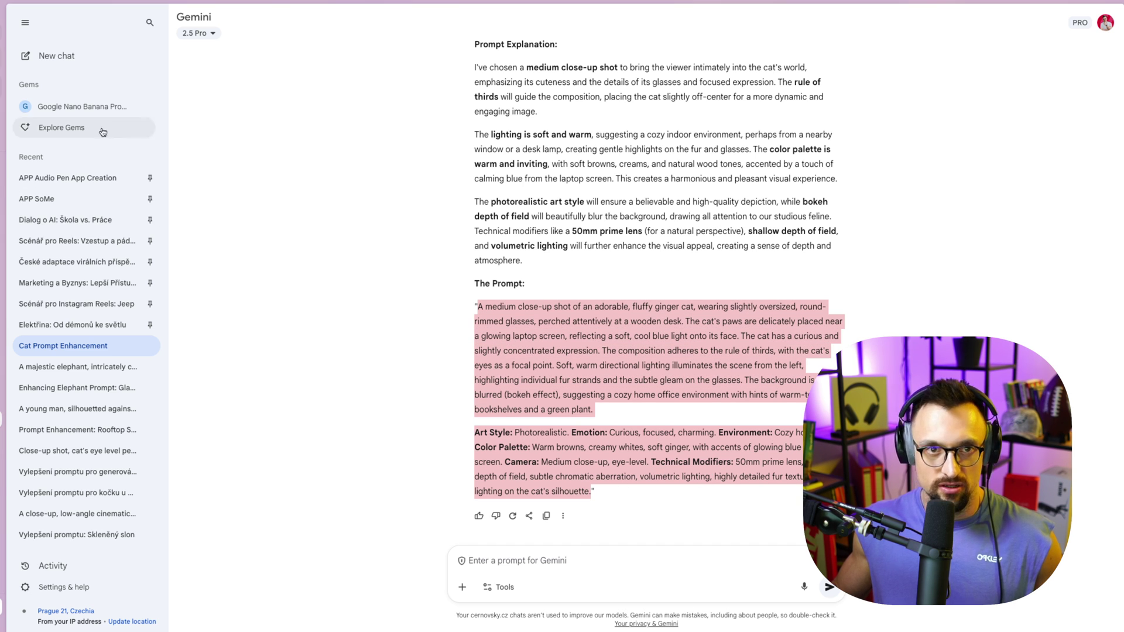
- In a new chat, generate an image with Create Image from the pasted enhanced cat prompt
{"action": "left_click", "coordinate": [53, 54]}
{"action": "left_click", "coordinate": [532, 387]}
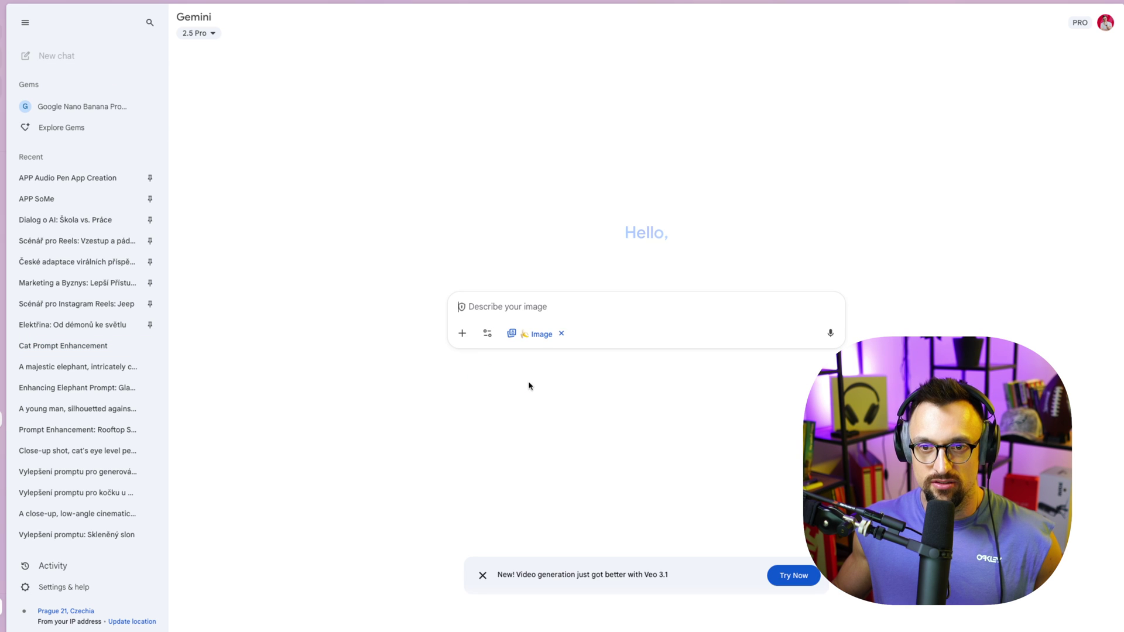
{"action": "key", "text": "ctrl+v"}
{"action": "scroll", "coordinate": [680, 314], "scroll_direction": "up", "scroll_amount": 5}
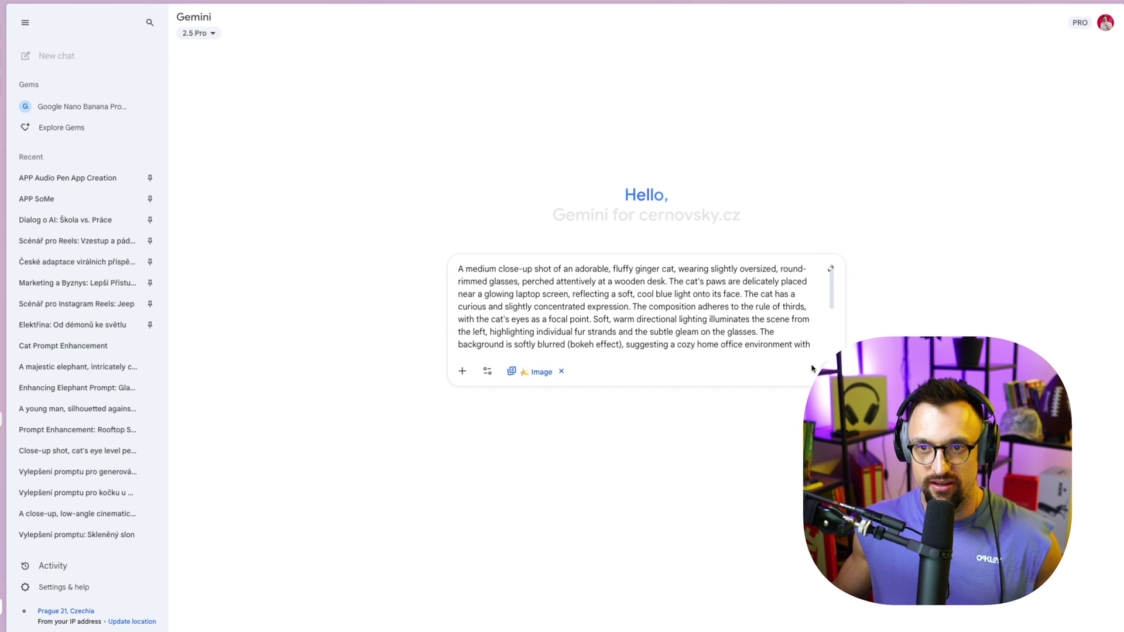
{"action": "scroll", "coordinate": [804, 367], "scroll_direction": "down", "scroll_amount": 5}
{"action": "key", "text": "Return"}
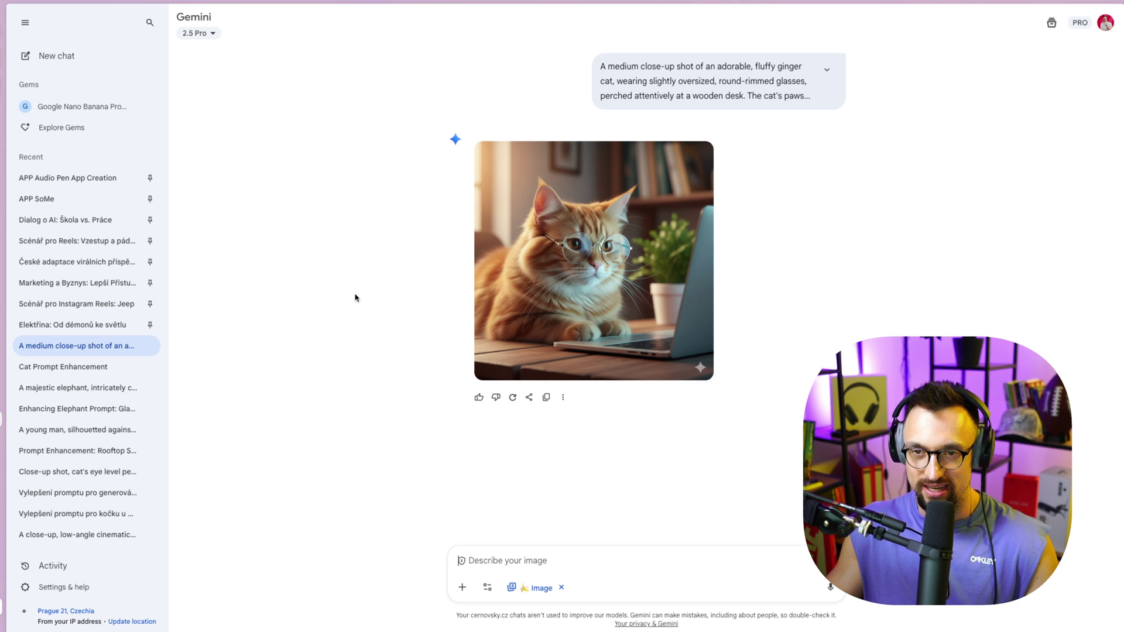
{"action": "left_click", "coordinate": [656, 282]}
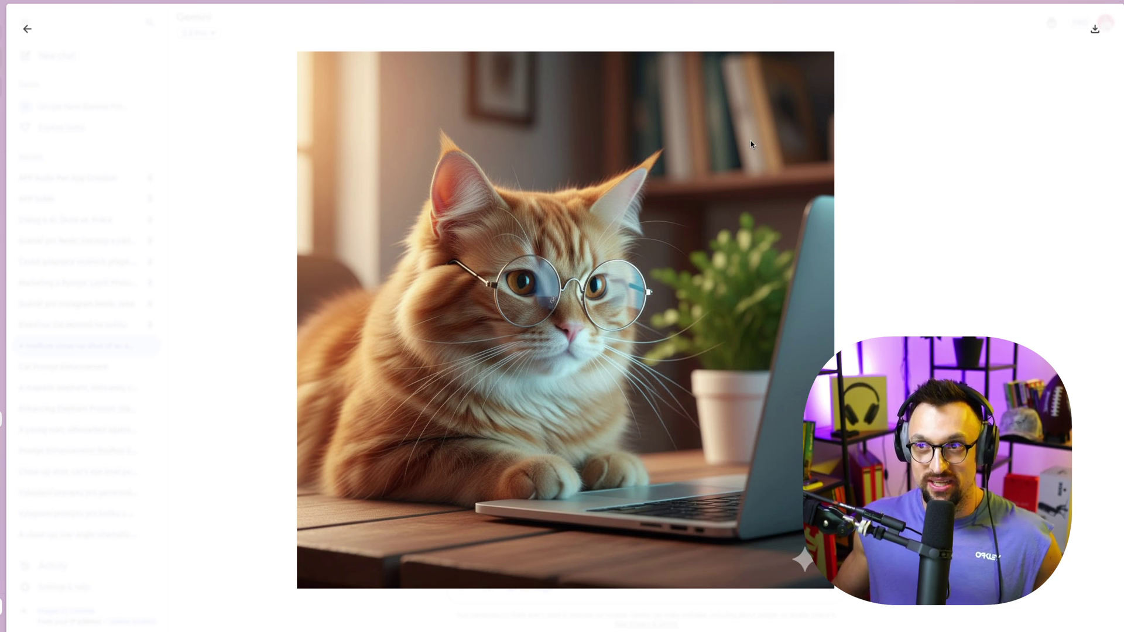
{"action": "left_click", "coordinate": [26, 28]}
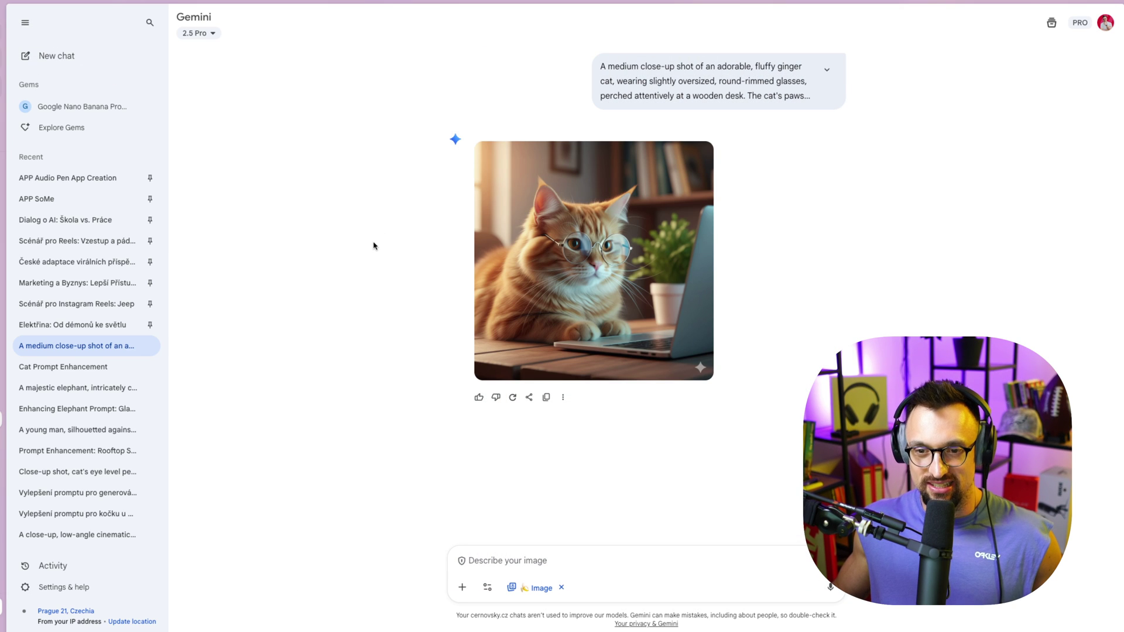
- Go to Explore Gems in the sidebar to reach the Gem manager
{"action": "left_click", "coordinate": [64, 128]}
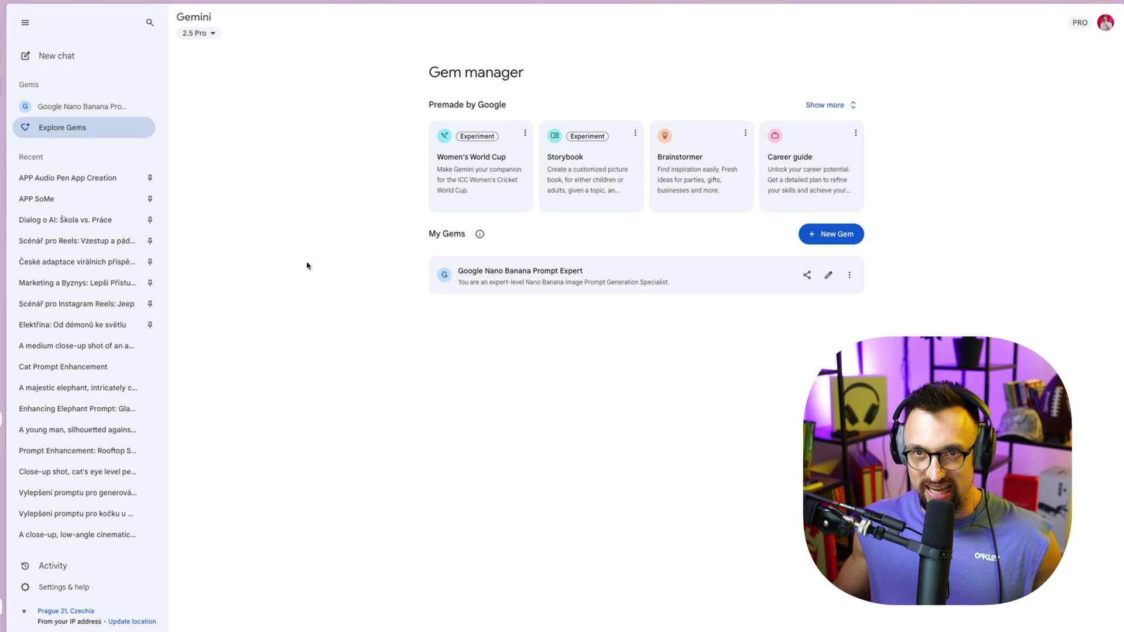